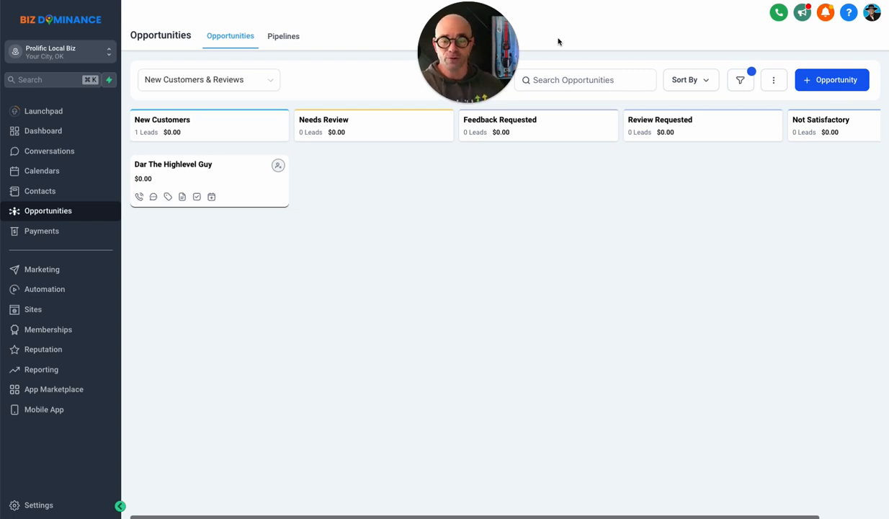
# Move the New Customers opportunity through Needs Review, Feedback Requested and Not Satisfactory, and return it to New Customers.
pyautogui.click(226, 174)
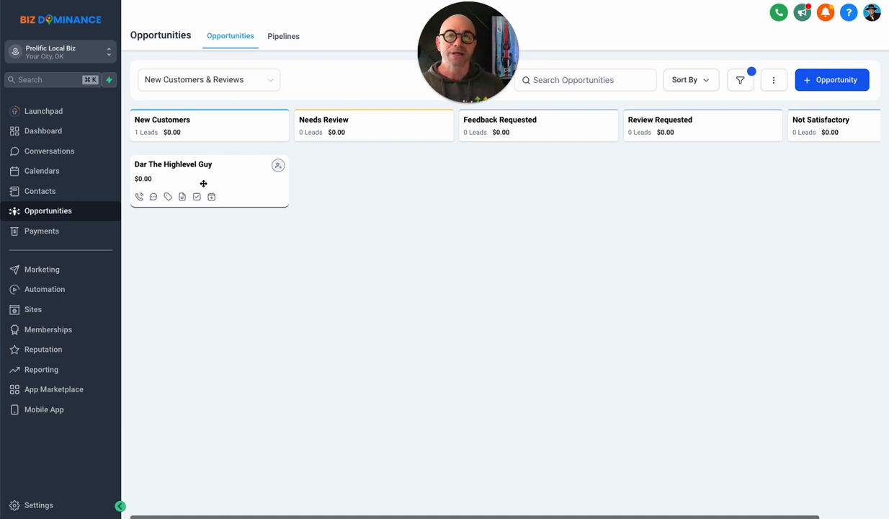
pyautogui.moveTo(208, 174)
pyautogui.mouseDown()
pyautogui.moveTo(224, 177)
pyautogui.moveTo(206, 177)
pyautogui.mouseUp()
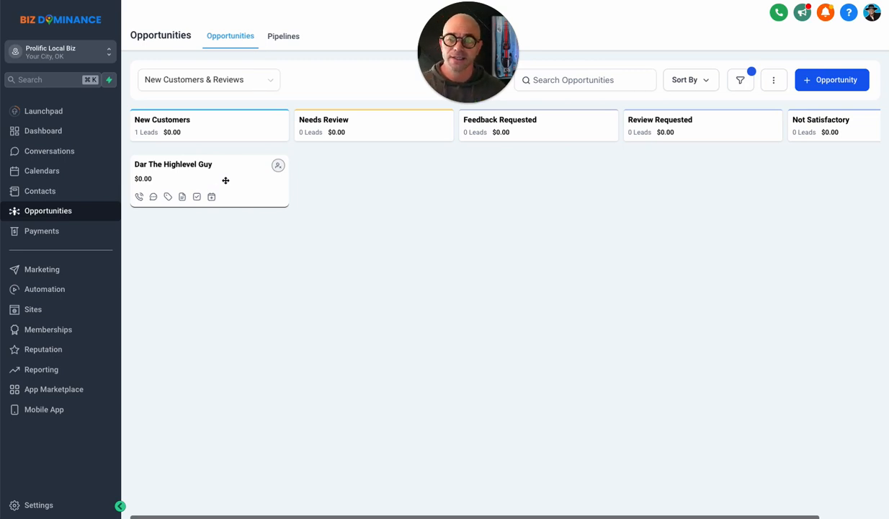
pyautogui.moveTo(220, 180); pyautogui.dragTo(391, 173)
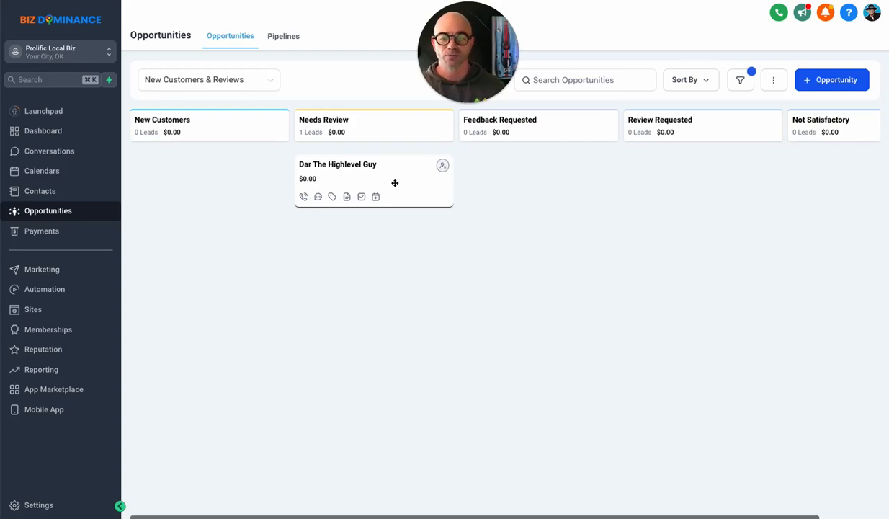
pyautogui.moveTo(369, 173); pyautogui.dragTo(523, 173)
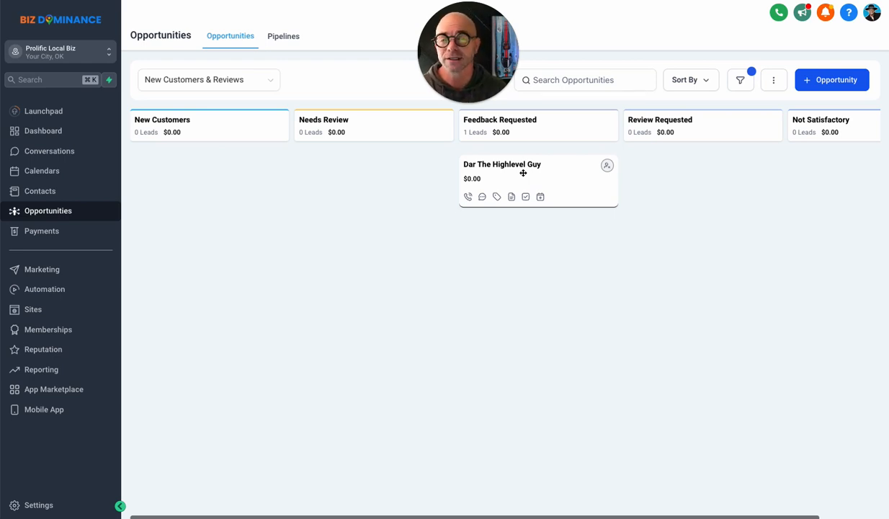
pyautogui.moveTo(523, 173)
pyautogui.mouseDown()
pyautogui.moveTo(764, 164)
pyautogui.moveTo(518, 168)
pyautogui.moveTo(529, 183)
pyautogui.mouseUp()
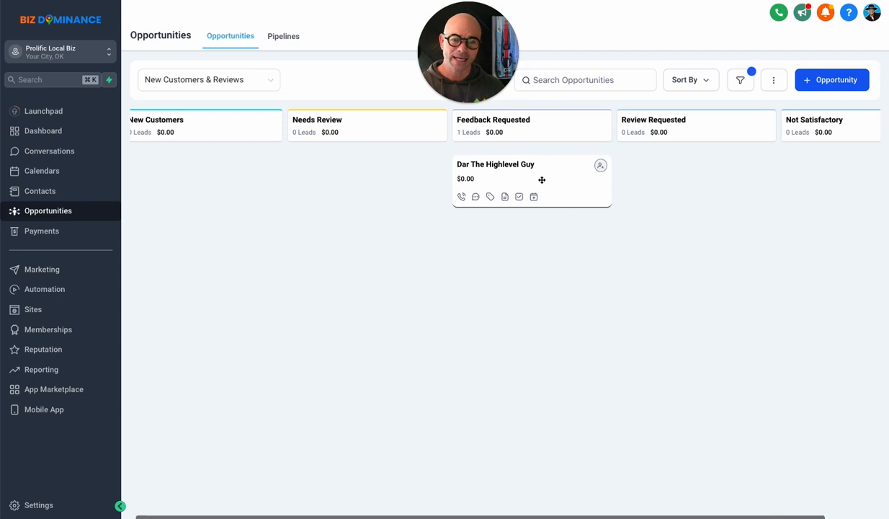
pyautogui.moveTo(543, 179); pyautogui.dragTo(849, 173)
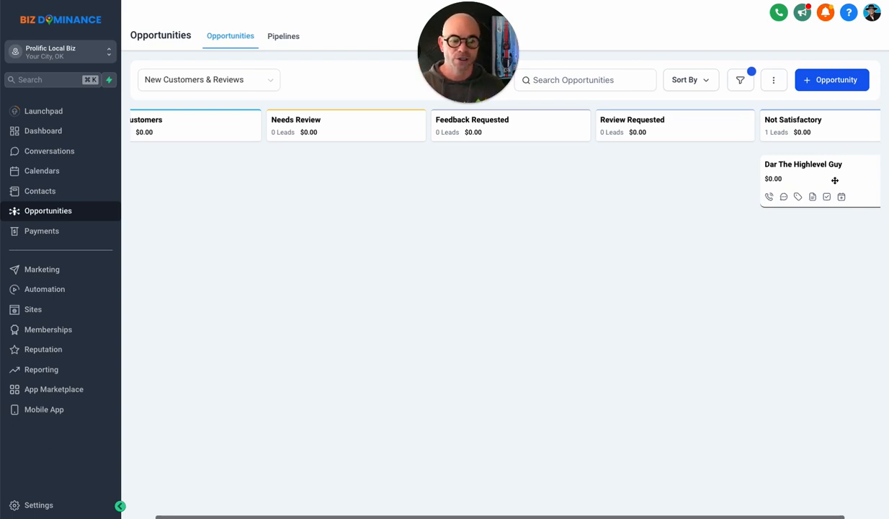
pyautogui.moveTo(836, 180); pyautogui.dragTo(146, 184)
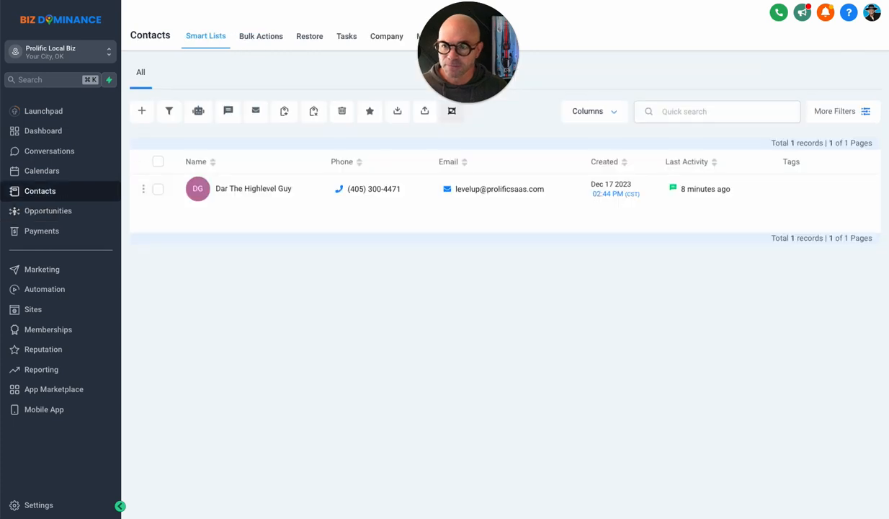
# Open the only contact's record, enter the full form of the contact's first name, and save the change.
pyautogui.click(255, 189)
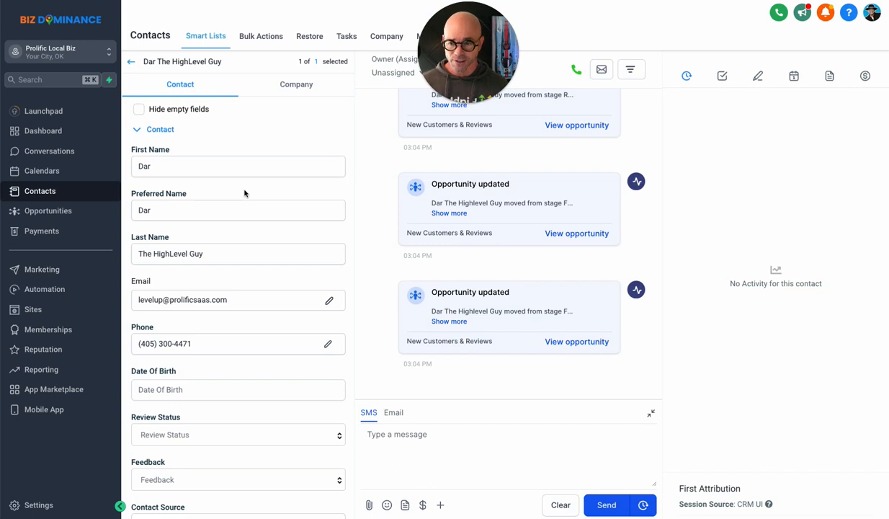
pyautogui.doubleClick(153, 204)
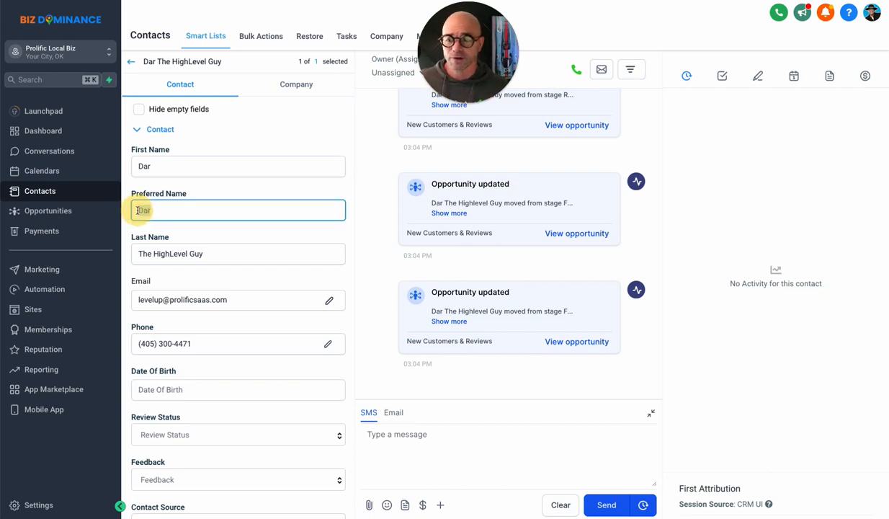
pyautogui.click(159, 164)
pyautogui.write('win')
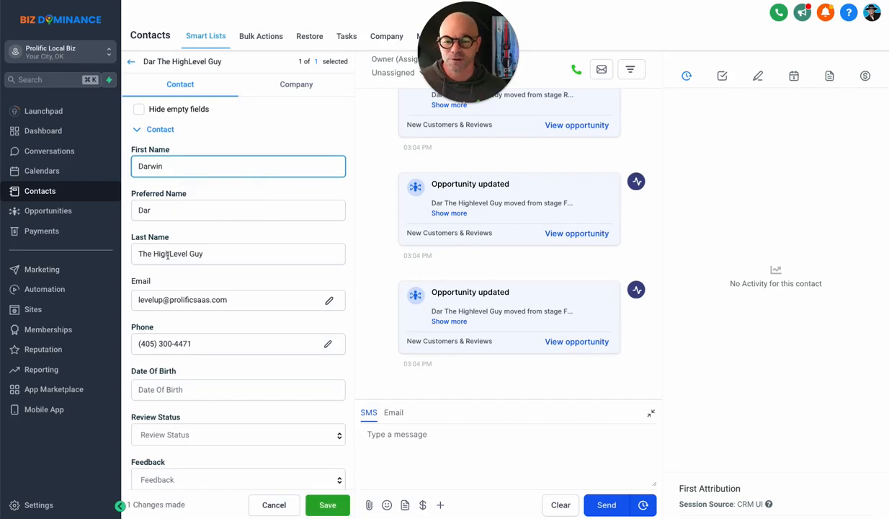
pyautogui.click(322, 507)
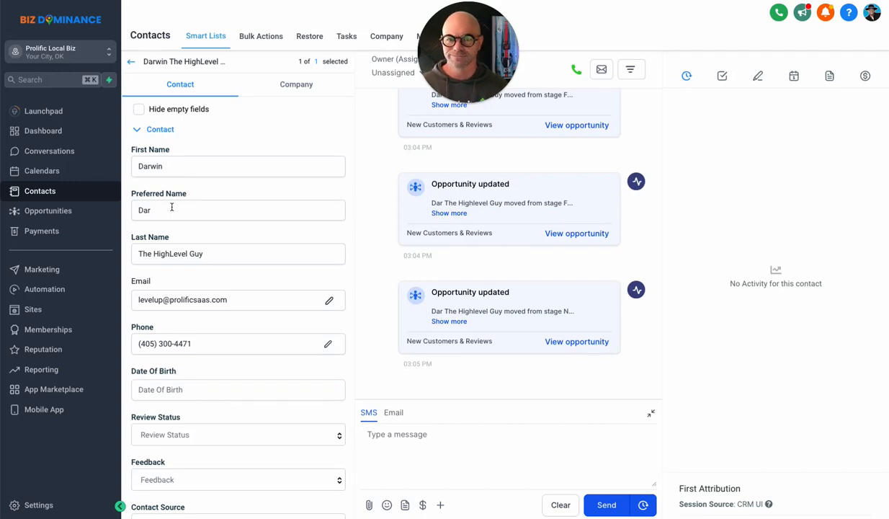
# Examine the available options of the contact's Review Status and Feedback fields without choosing any.
pyautogui.scroll(-3, 235, 317)
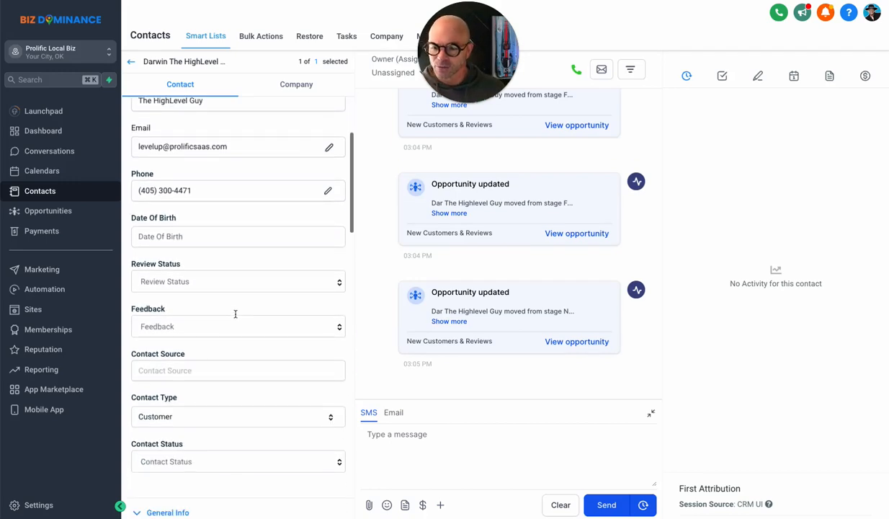
pyautogui.click(208, 274)
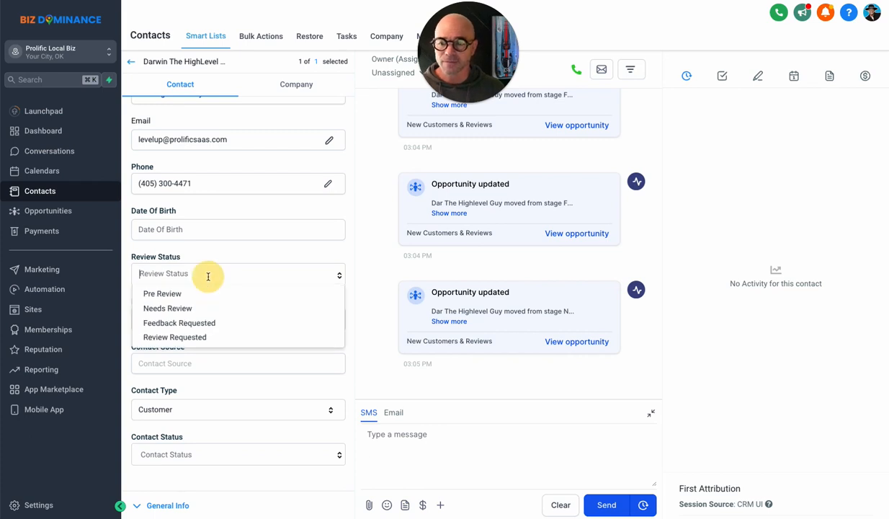
pyautogui.click(248, 244)
pyautogui.click(185, 318)
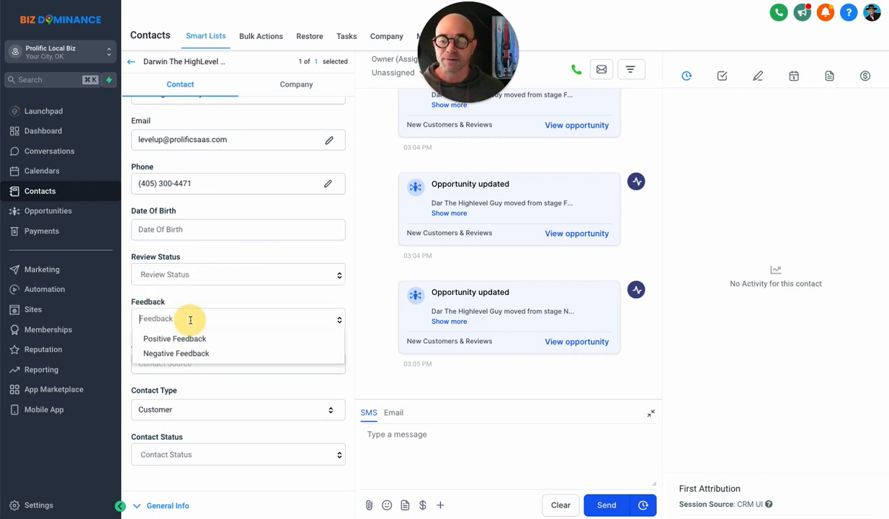
pyautogui.click(203, 248)
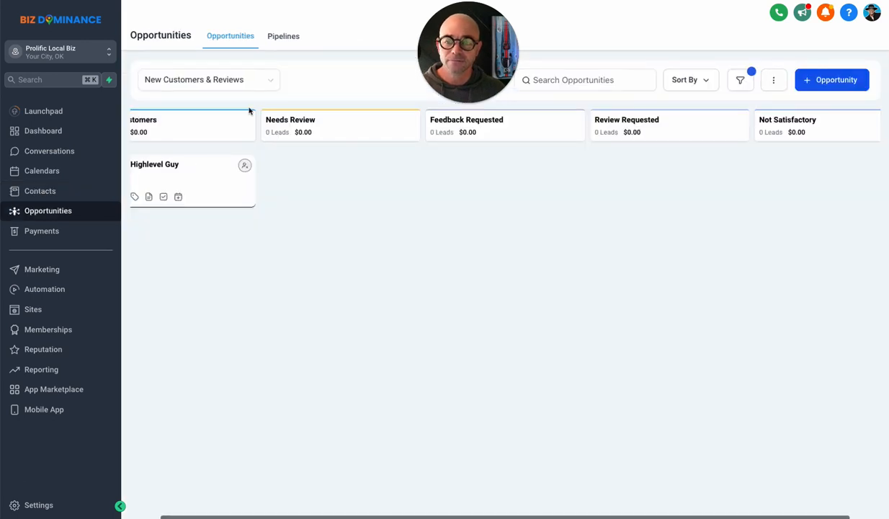
# Move the opportunity in the New Customers & Reviews pipeline from New Customers to Needs Review.
pyautogui.moveTo(170, 178); pyautogui.dragTo(341, 171)
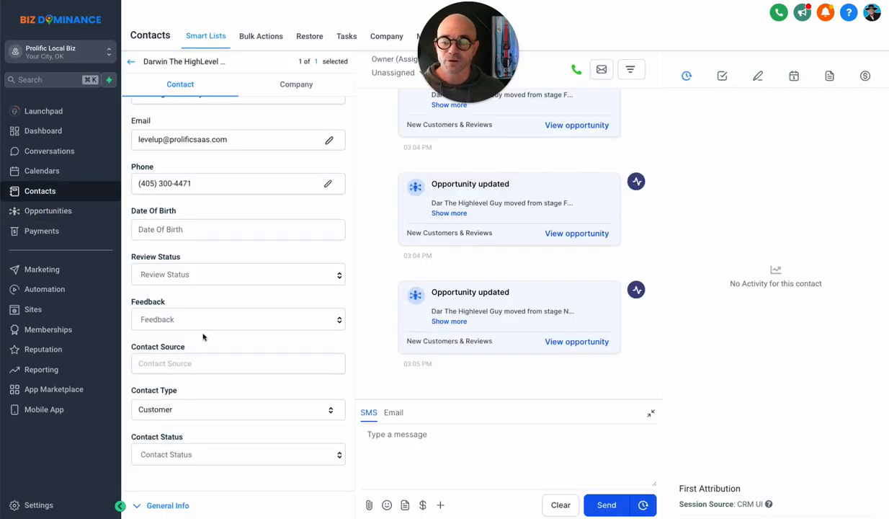
# Cycle the contact's Review Status through Pre Review, Needs Review and Feedback Requested, removing each previous value.
pyautogui.click(191, 272)
pyautogui.click(190, 292)
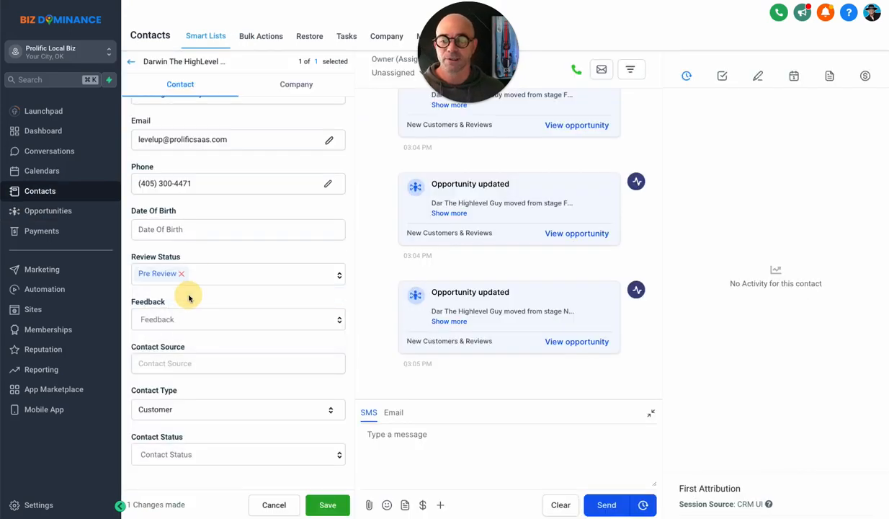
pyautogui.scroll(3, 188, 298)
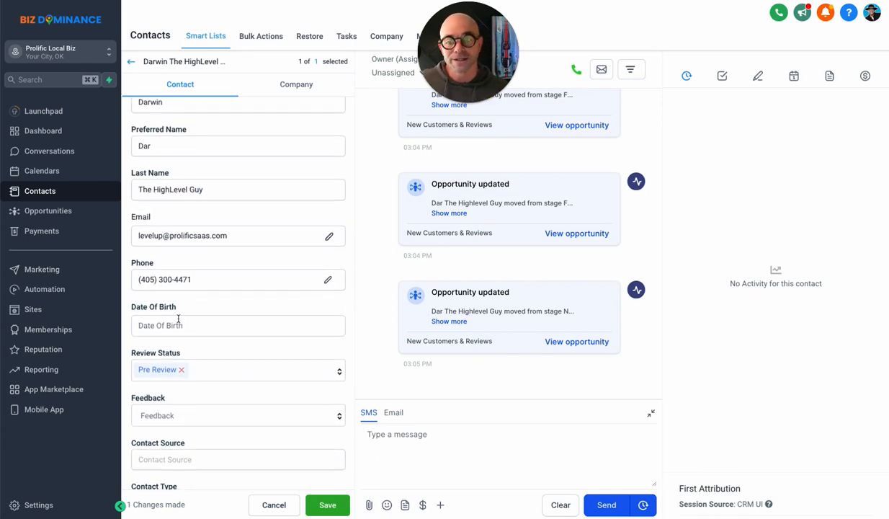
pyautogui.click(181, 369)
pyautogui.click(185, 370)
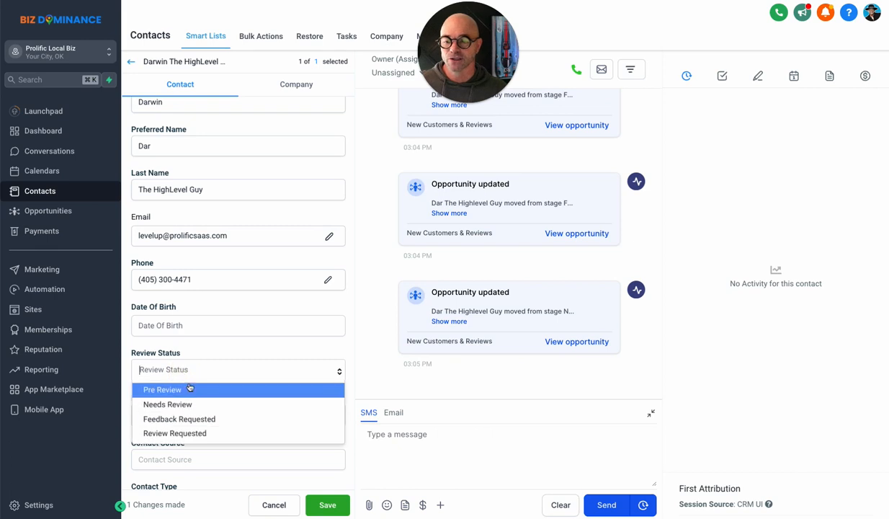
pyautogui.click(182, 404)
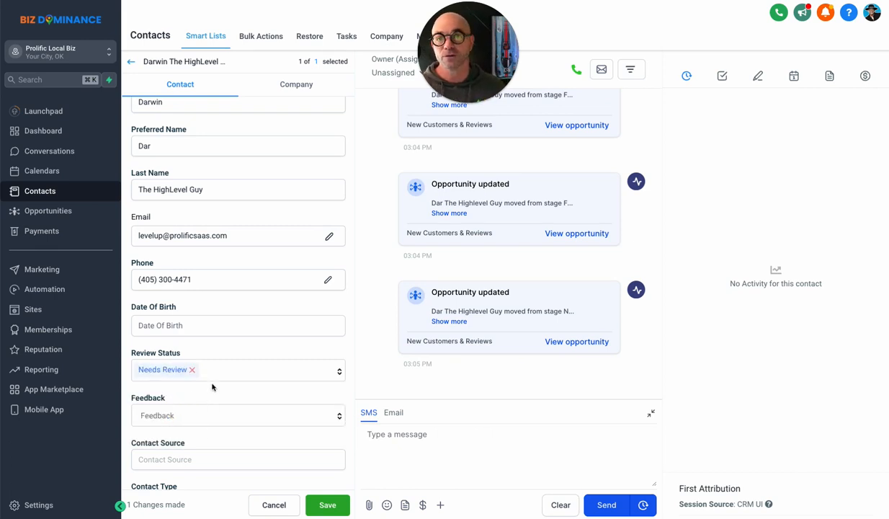
pyautogui.click(191, 369)
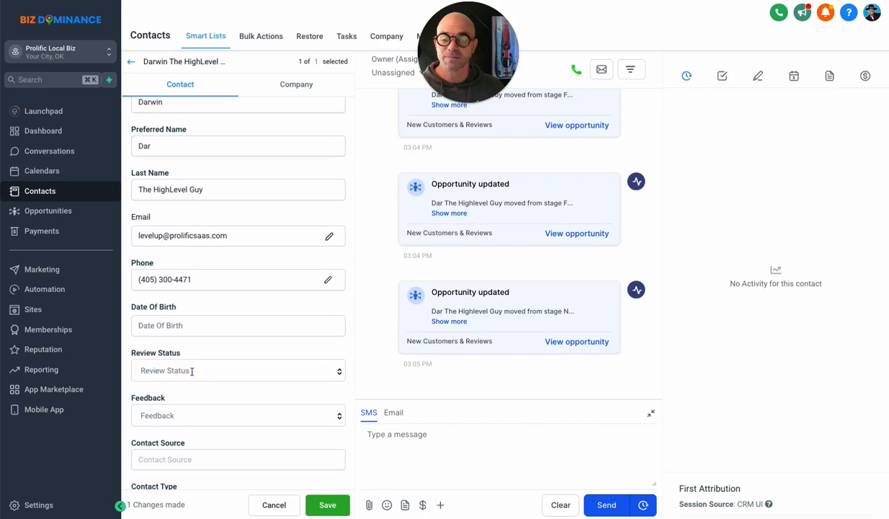
pyautogui.click(183, 370)
pyautogui.click(179, 419)
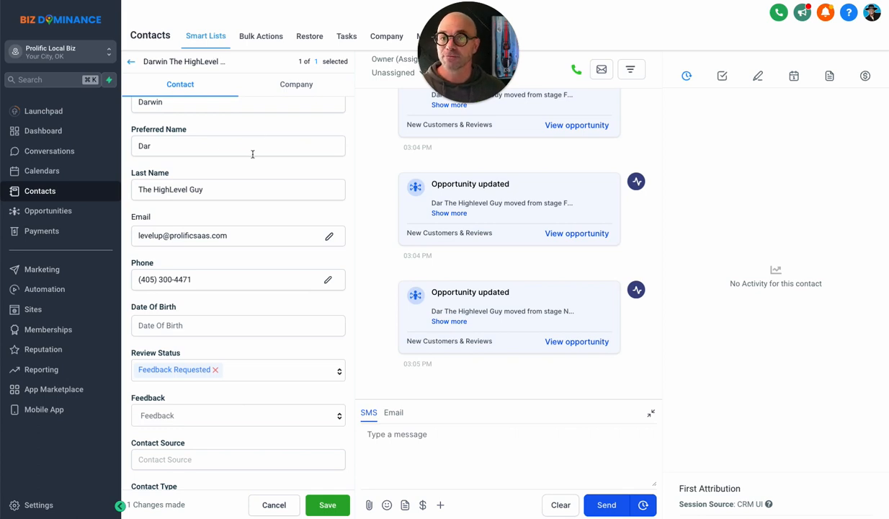
# Set the contact's Feedback to Negative Feedback, and replace that choice with Positive Feedback.
pyautogui.scroll(-3, 253, 154)
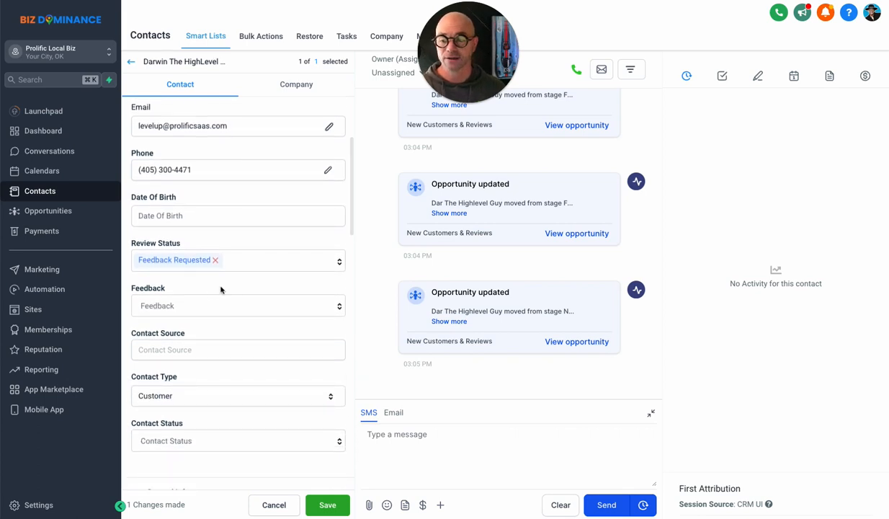
pyautogui.click(193, 304)
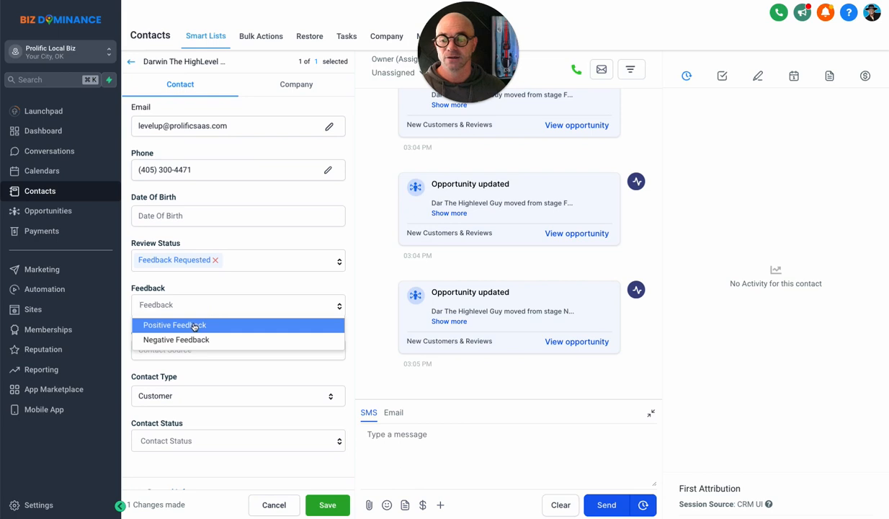
pyautogui.click(242, 339)
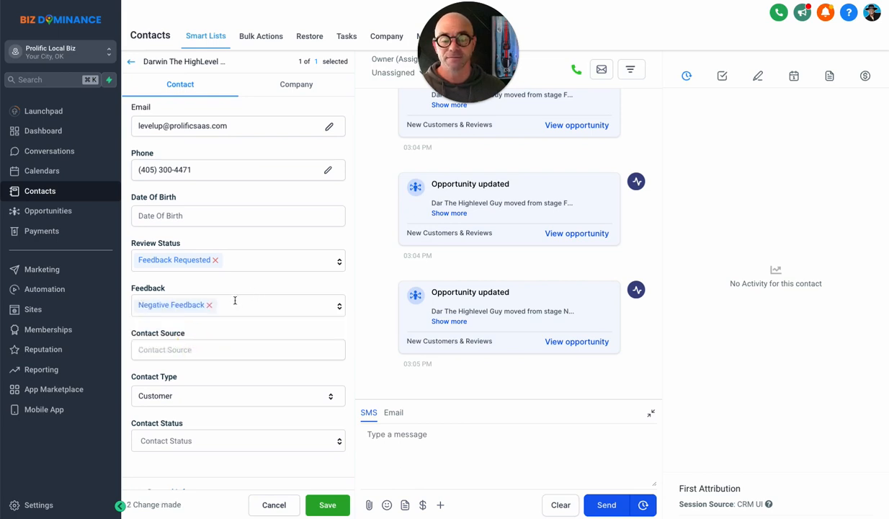
pyautogui.click(208, 305)
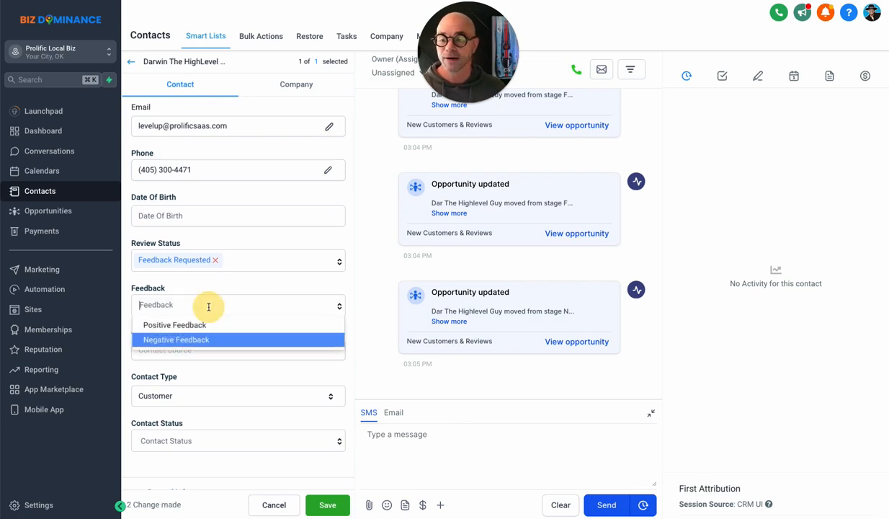
pyautogui.click(189, 323)
pyautogui.scroll(5, 302, 278)
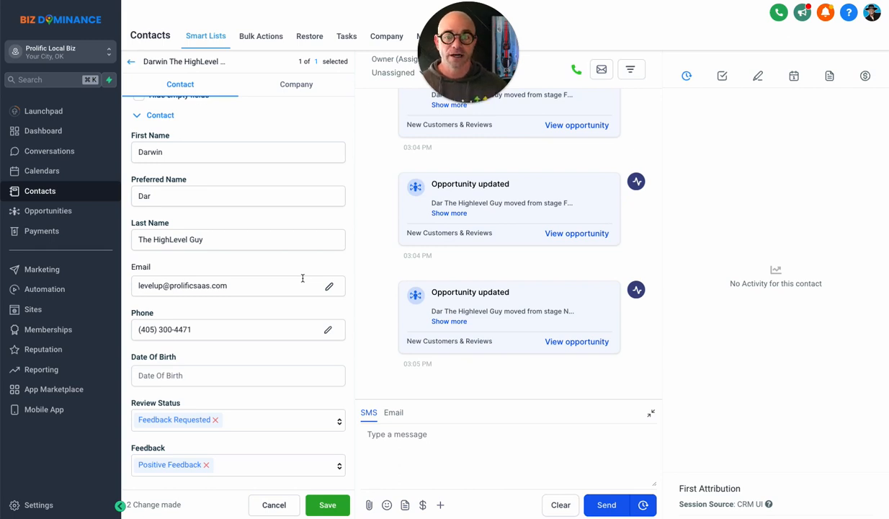
pyautogui.scroll(1, 303, 278)
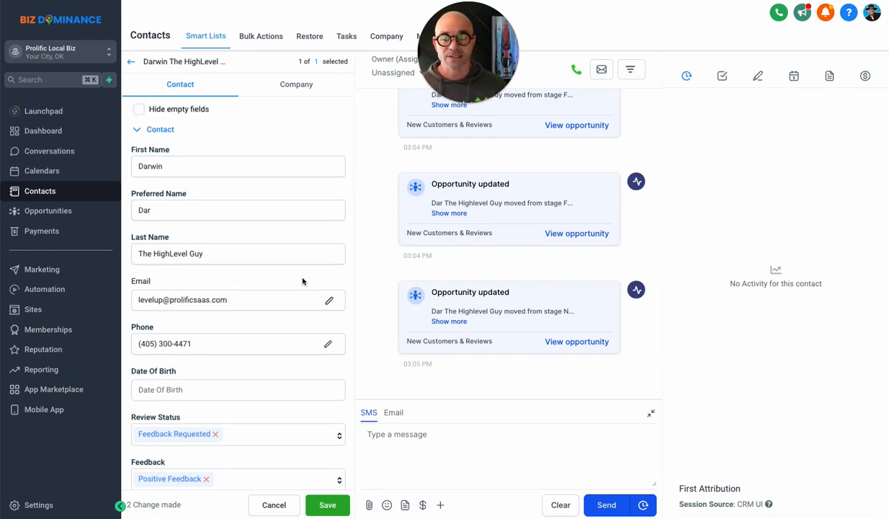
# Replace the contact's Review Status with Review Requested, removing the Feedback Requested value.
pyautogui.scroll(-3, 302, 281)
pyautogui.scroll(2, 303, 279)
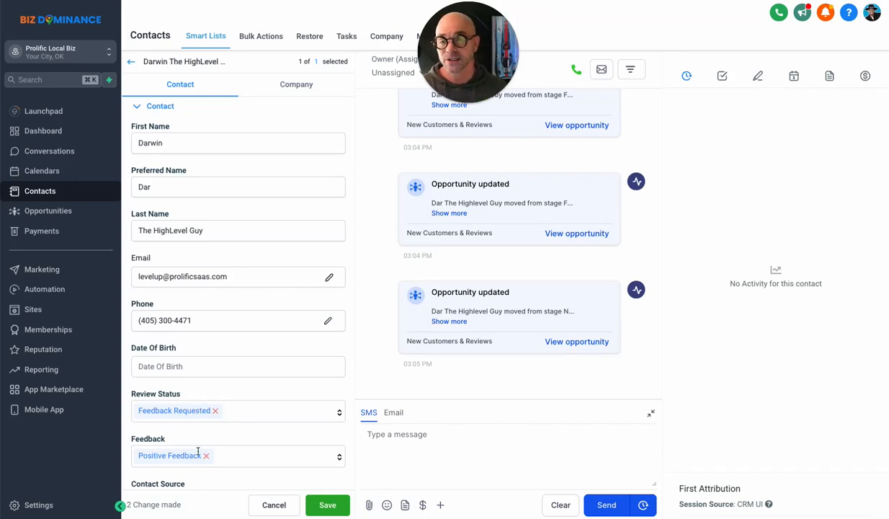
pyautogui.click(205, 402)
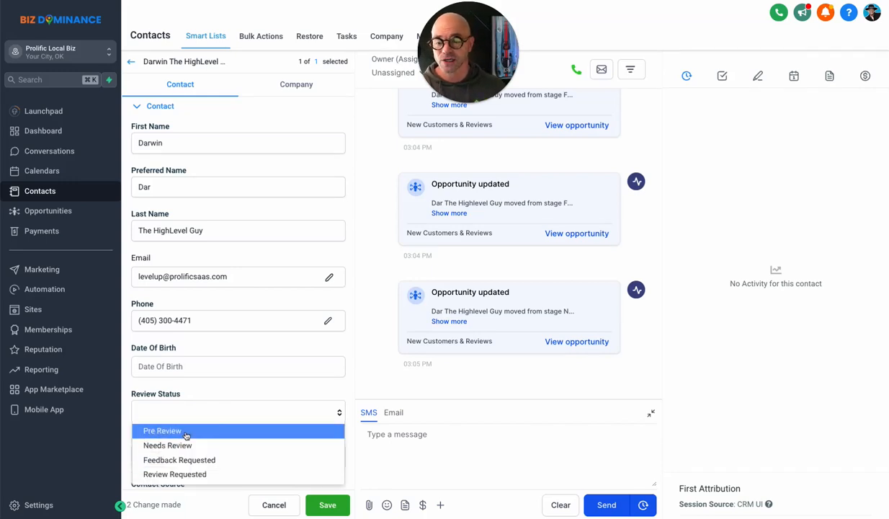
pyautogui.click(185, 473)
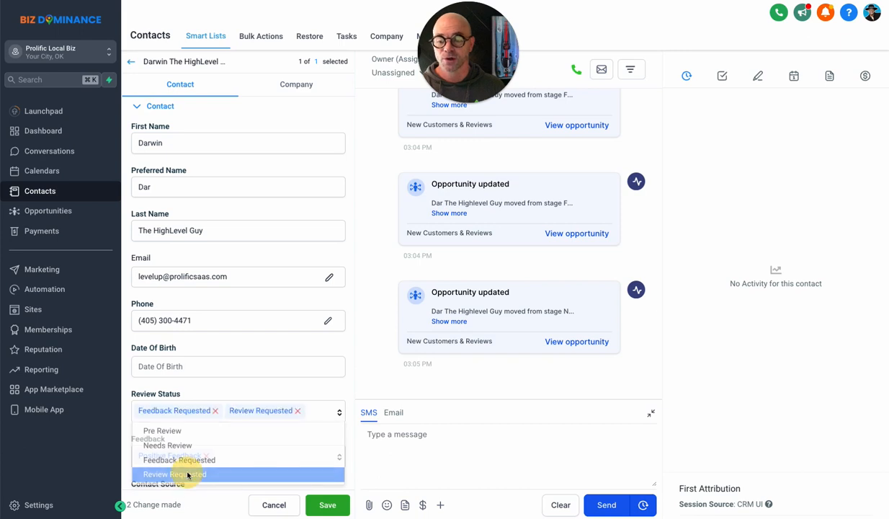
pyautogui.click(215, 411)
pyautogui.scroll(1, 221, 187)
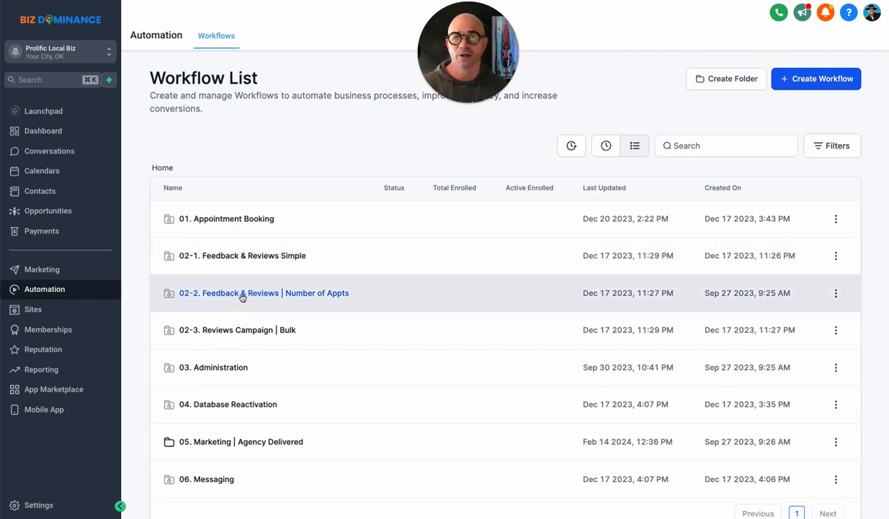
# Open the workflow "02-2a. Move To | Needs Review" from the automation folder "02-2. Feedback & Reviews | Number of Appts".
pyautogui.click(242, 295)
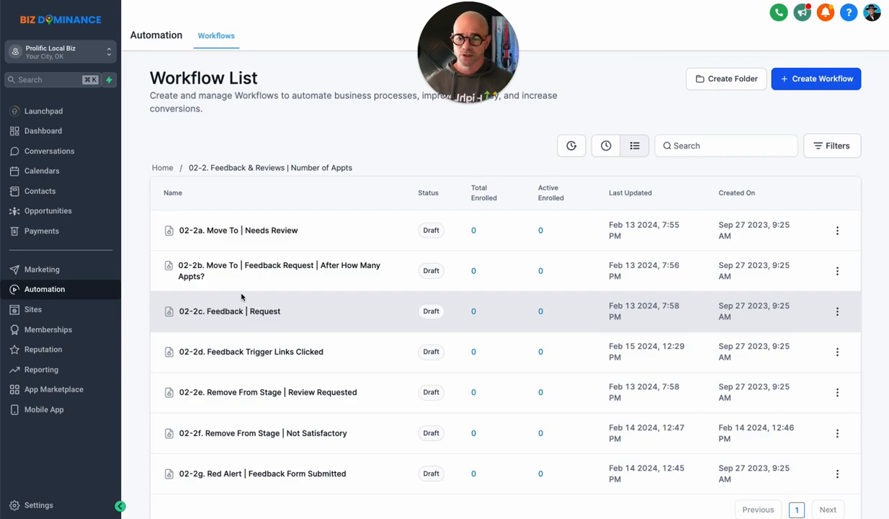
pyautogui.click(242, 230)
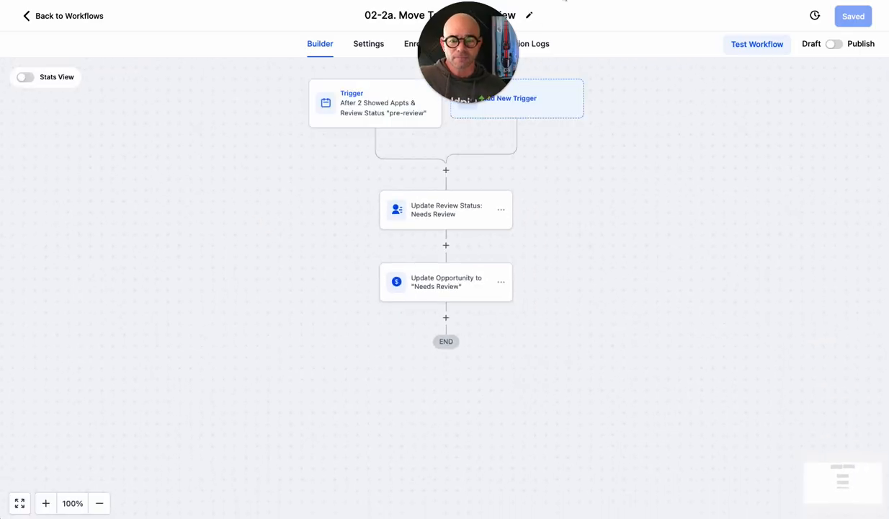
pyautogui.moveTo(474, 44); pyautogui.dragTo(209, 99)
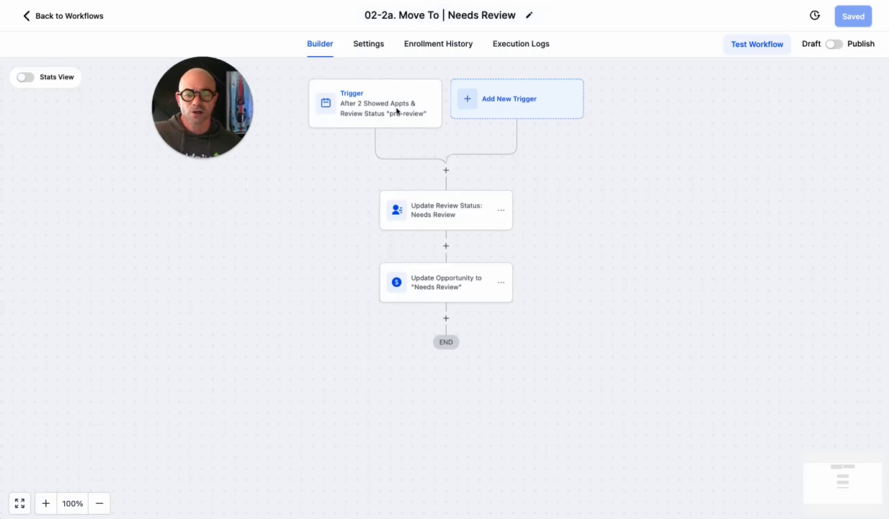
# Inspect the filters of the "pre-review" appointment trigger and the field set by the Update Review Status: Needs Review action.
pyautogui.click(374, 105)
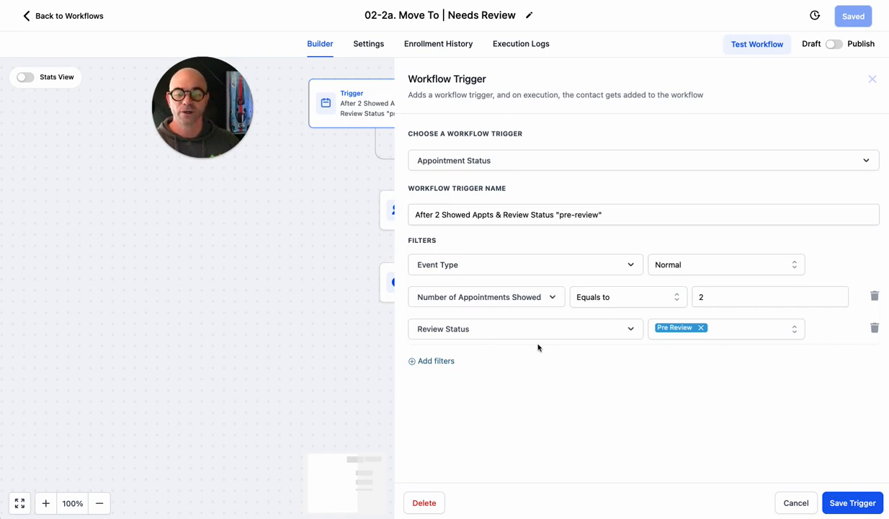
pyautogui.click(797, 504)
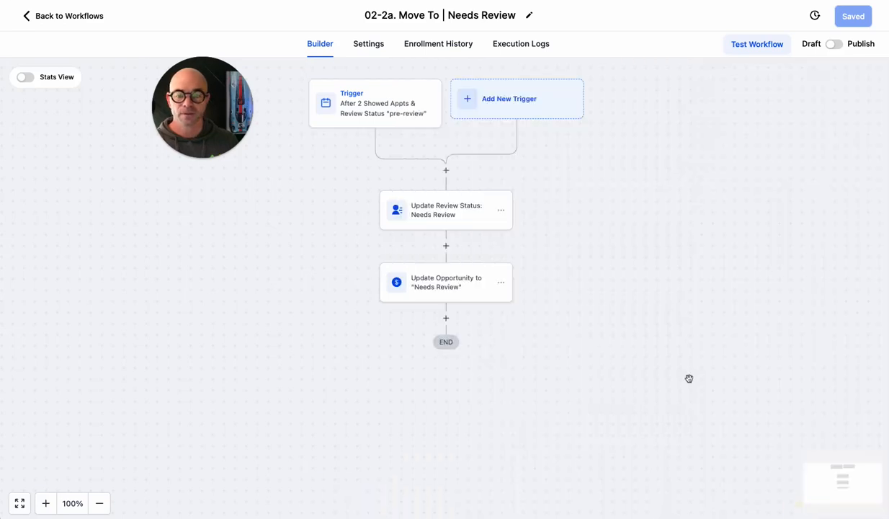
pyautogui.click(438, 208)
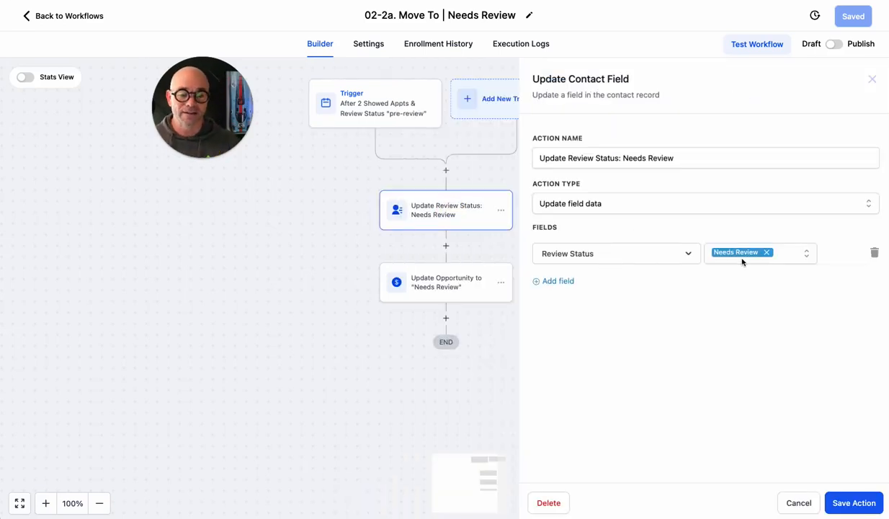
# Inspect the pipeline, stage and opportunity name in the Update Opportunity to "Needs Review" action, and leave it without saving.
pyautogui.click(430, 281)
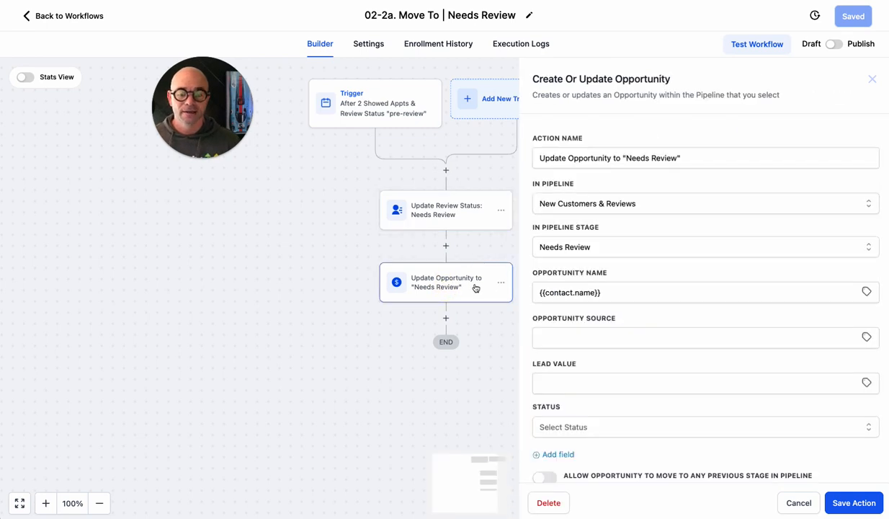
pyautogui.scroll(-1, 605, 264)
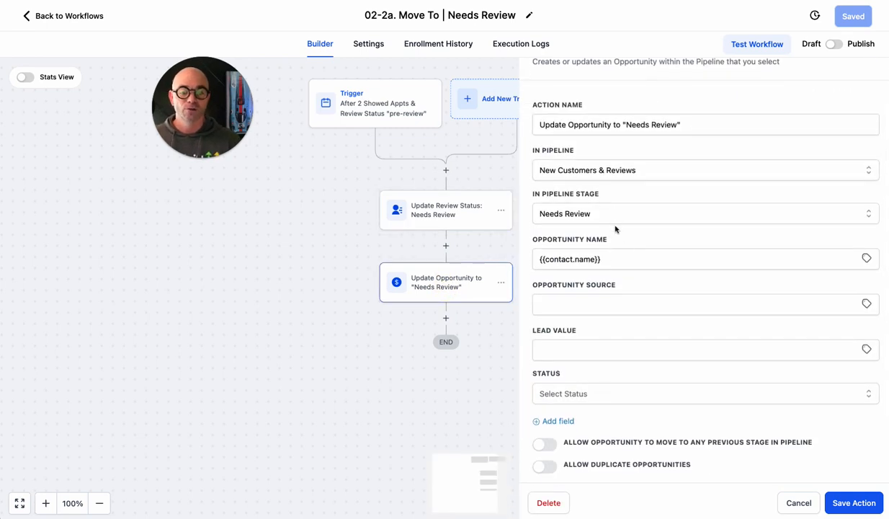
pyautogui.click(580, 260)
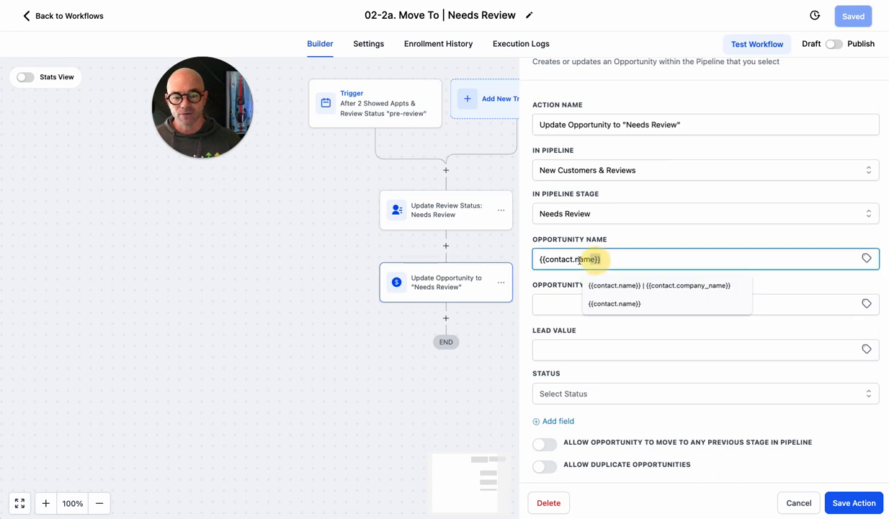
pyautogui.moveTo(581, 261); pyautogui.dragTo(514, 257)
pyautogui.click(621, 250)
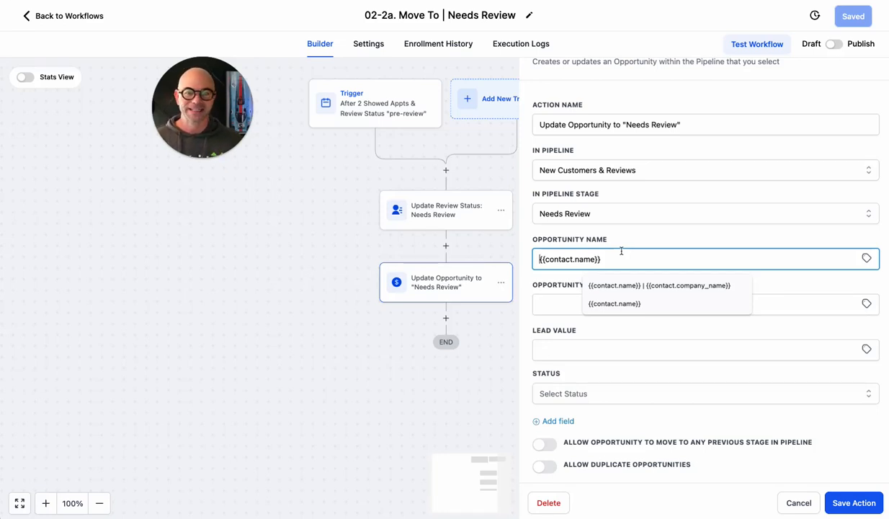
pyautogui.click(796, 501)
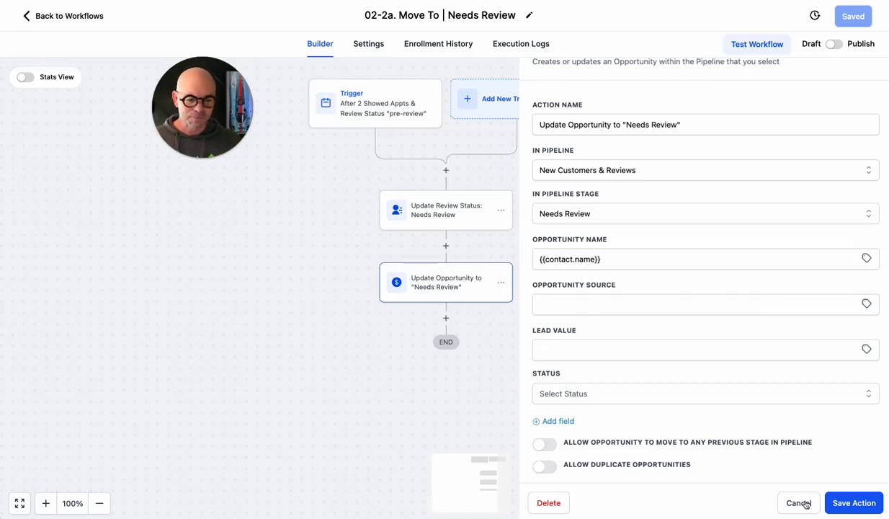
# Open the workflow "01a. Appt | Confirmation + Reminders" from the automation folder "01. Appointment Booking".
pyautogui.click(66, 17)
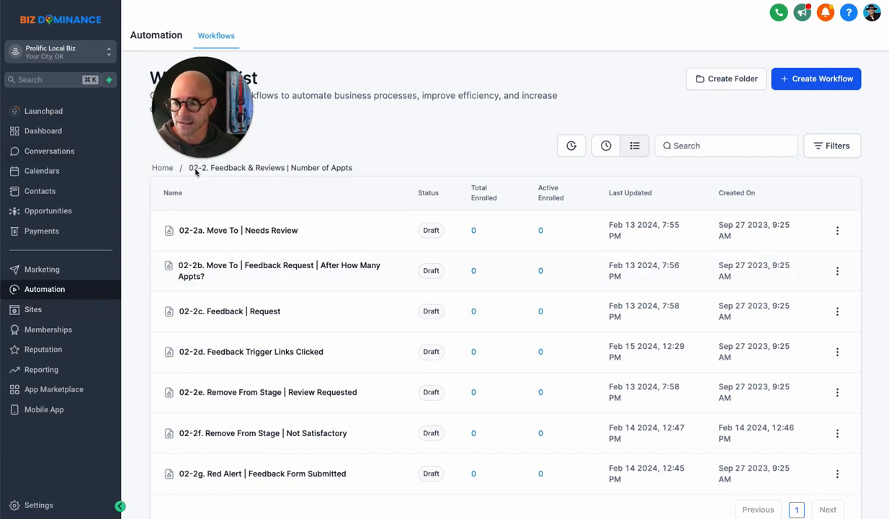
pyautogui.click(163, 167)
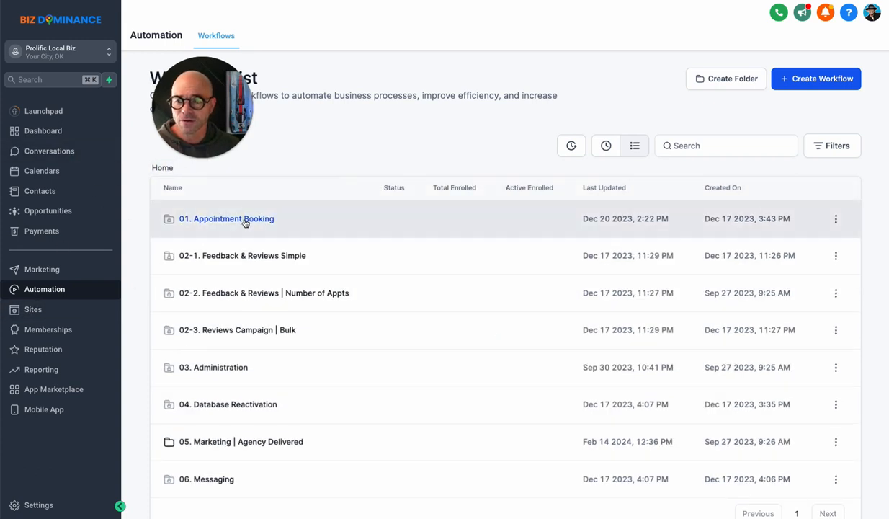
pyautogui.click(244, 222)
pyautogui.click(253, 219)
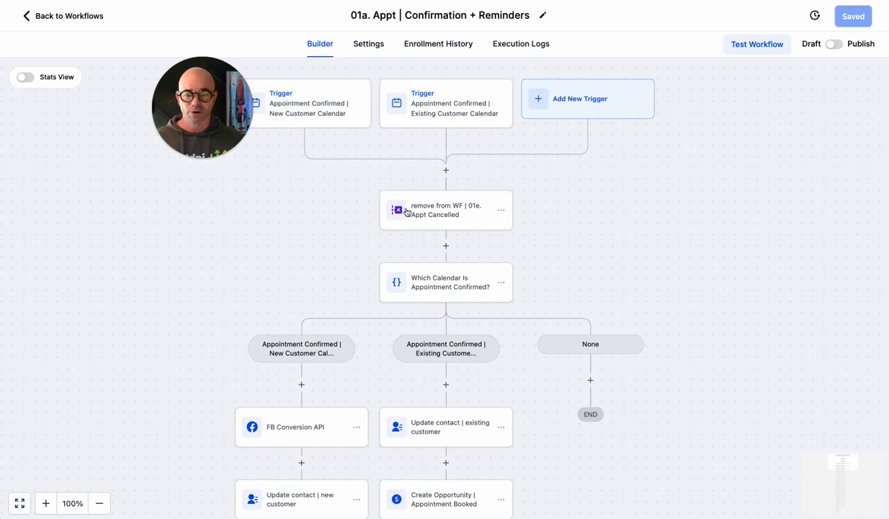
# Inspect the "Update Review Status | Pre Review" action in the new customer branch, and leave it without saving.
pyautogui.scroll(-2, 407, 208)
pyautogui.scroll(-10, 407, 208)
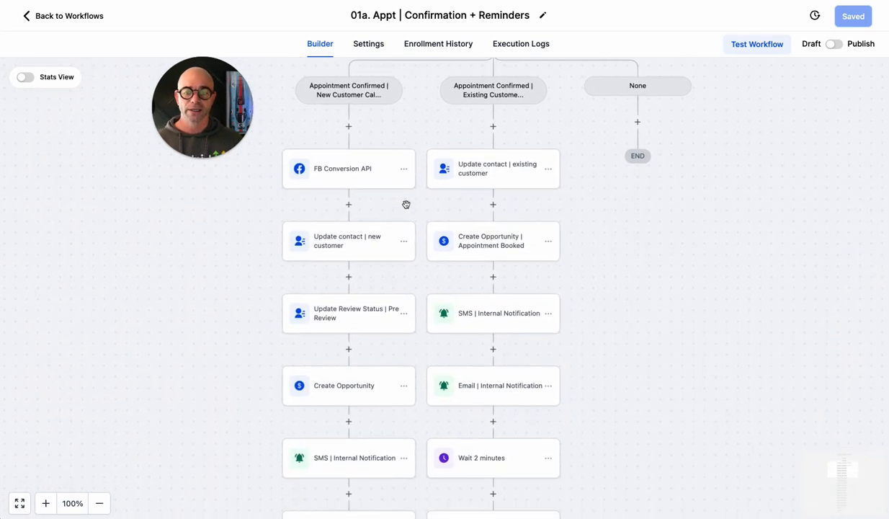
pyautogui.scroll(-3, 381, 196)
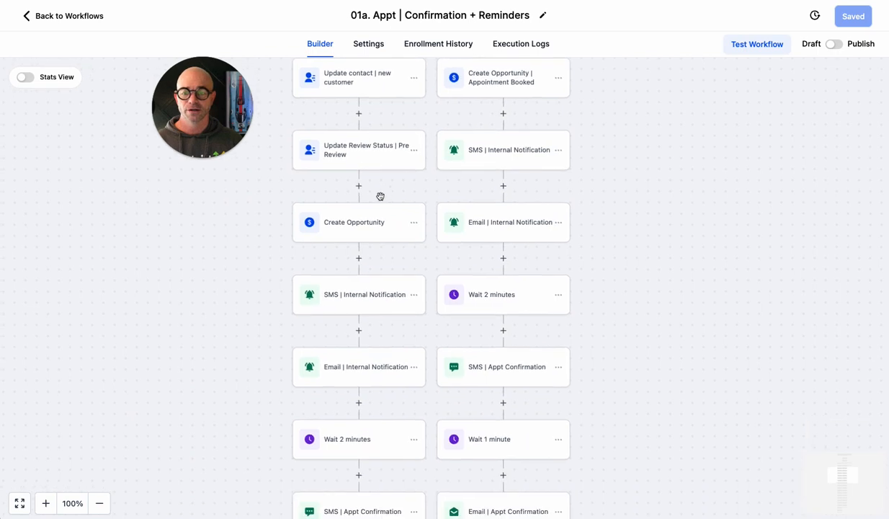
pyautogui.click(353, 152)
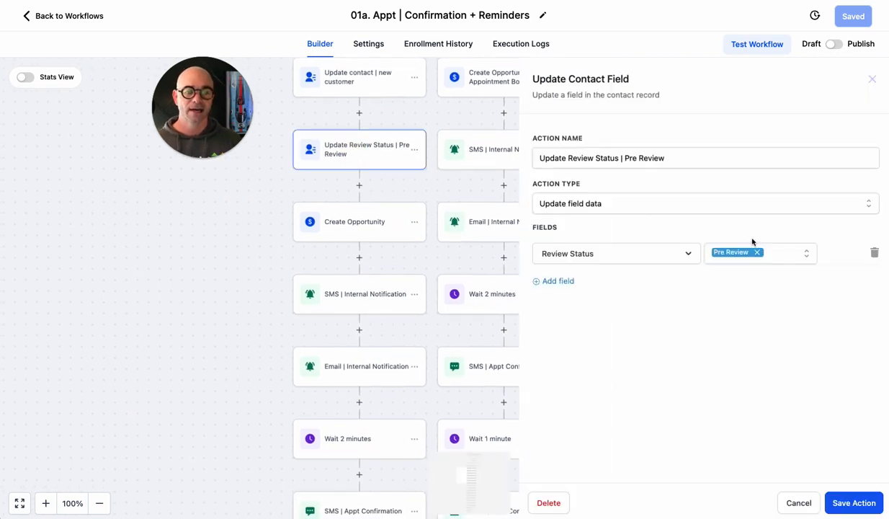
pyautogui.click(785, 499)
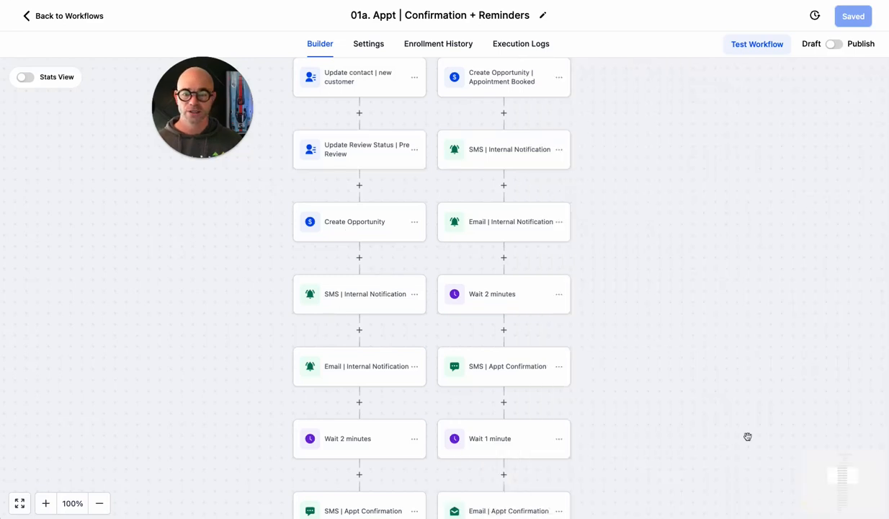
# Open the workflow "01b. Appts Showed | Calculation" and inspect its trigger and the "Add 1 to Number Of Appts Showed" action.
pyautogui.click(69, 18)
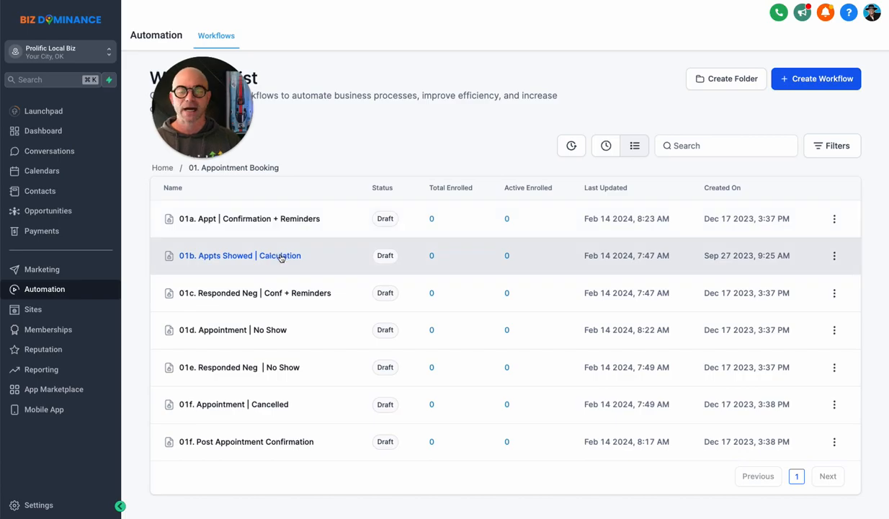
pyautogui.click(280, 256)
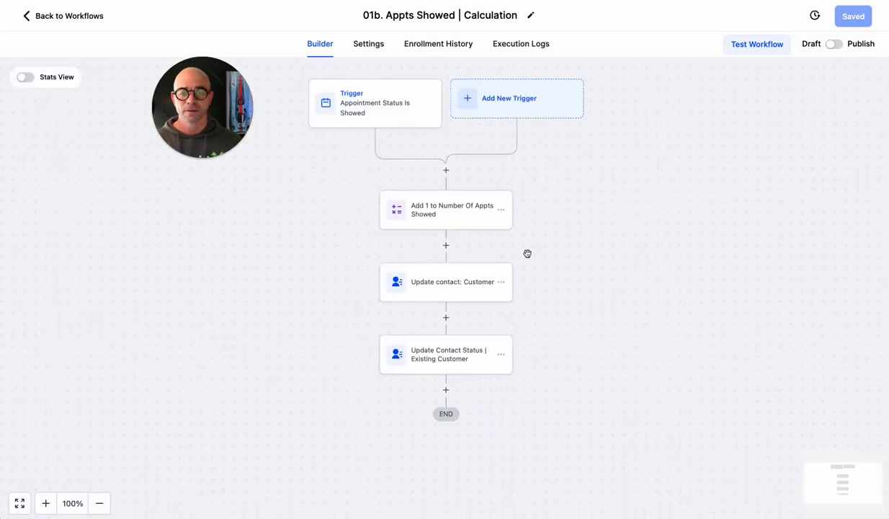
pyautogui.click(374, 115)
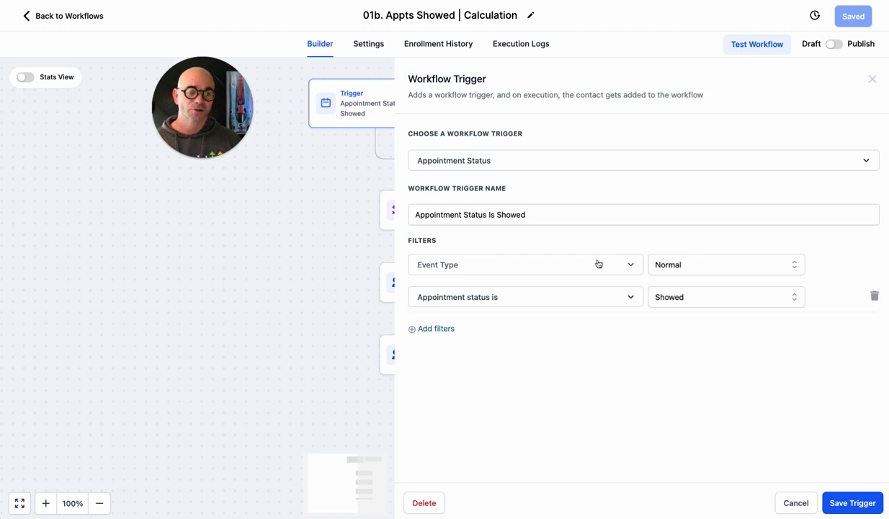
pyautogui.click(793, 502)
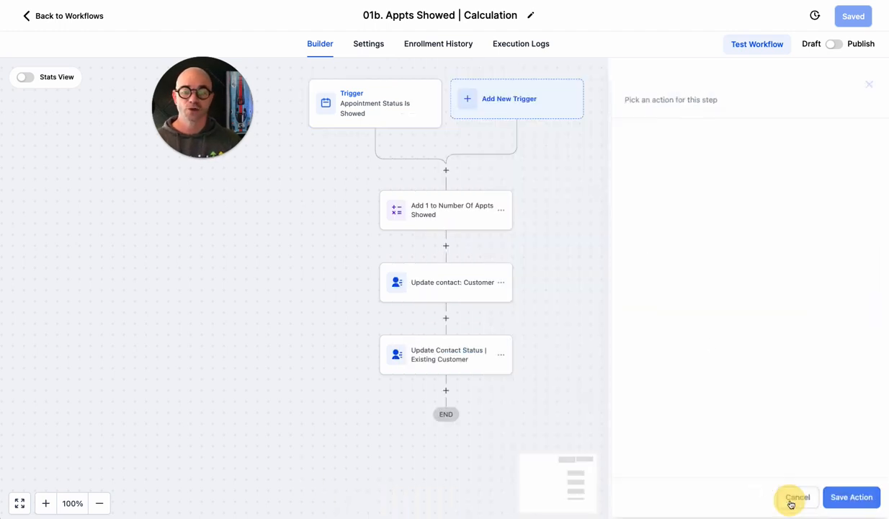
pyautogui.click(421, 221)
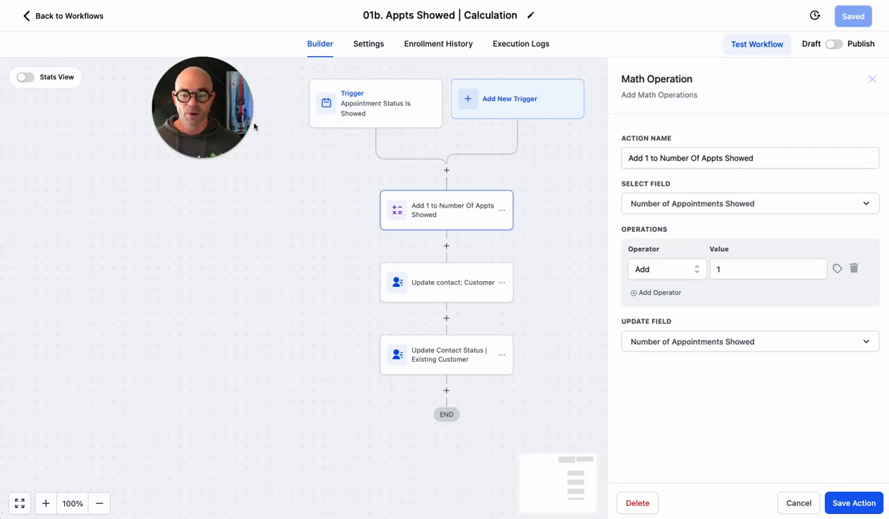
# Open the workflow "02-2b. Move To | Feedback Request | After How Many Appts?" from the folder "02-2. Feedback & Reviews | Number of Appts".
pyautogui.click(71, 16)
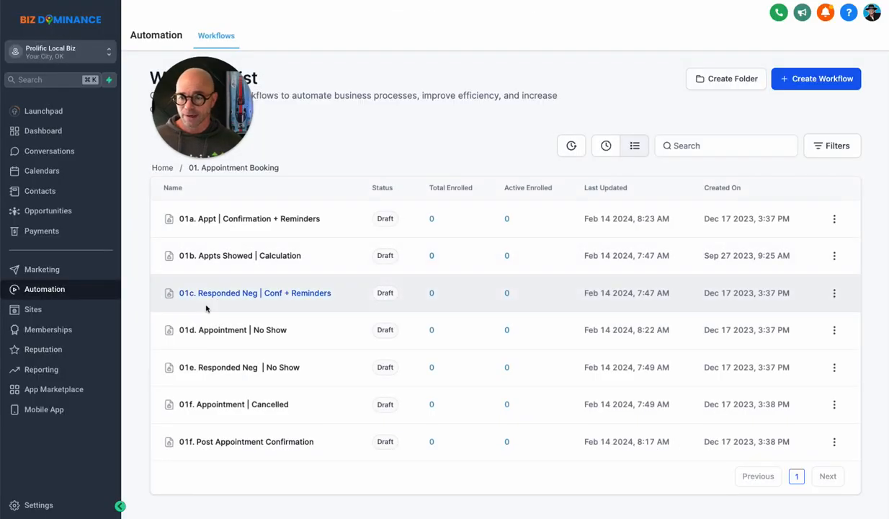
pyautogui.click(162, 168)
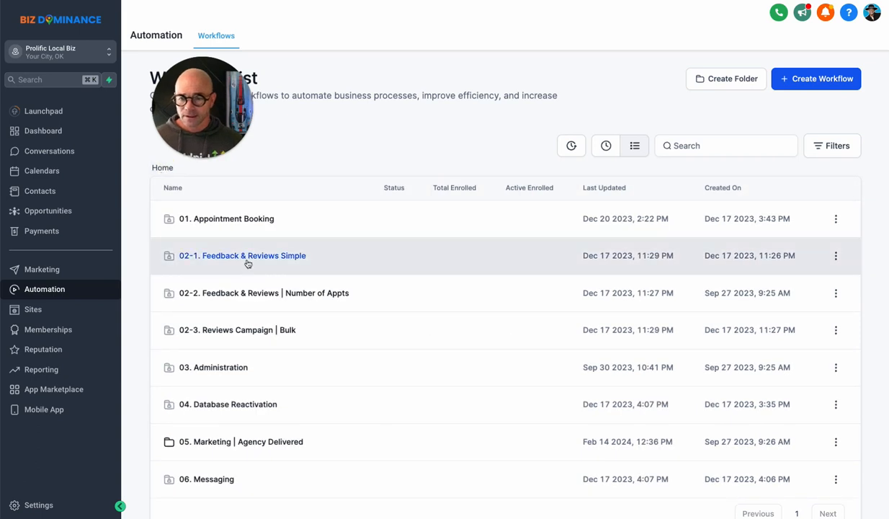
pyautogui.click(250, 294)
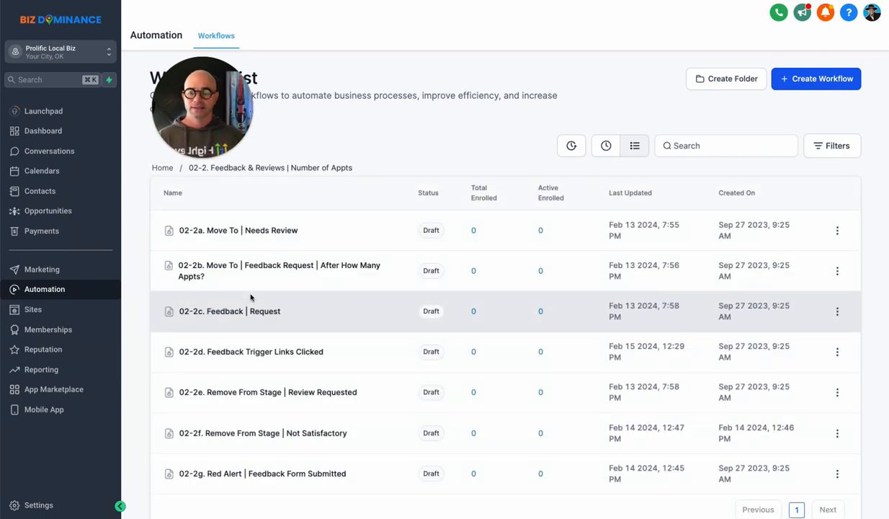
pyautogui.click(264, 269)
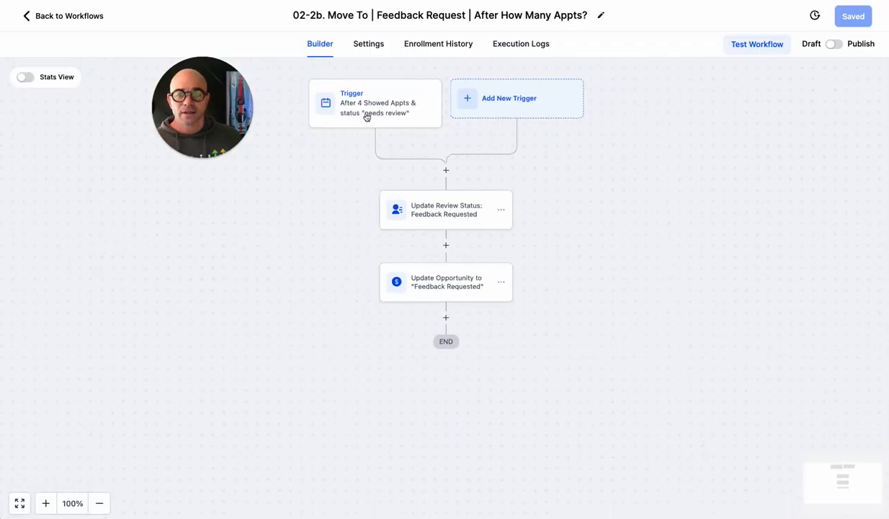
# Inspect the "needs review" appointment trigger's filters and the field set by the Update Review Status: Feedback Requested action.
pyautogui.click(366, 116)
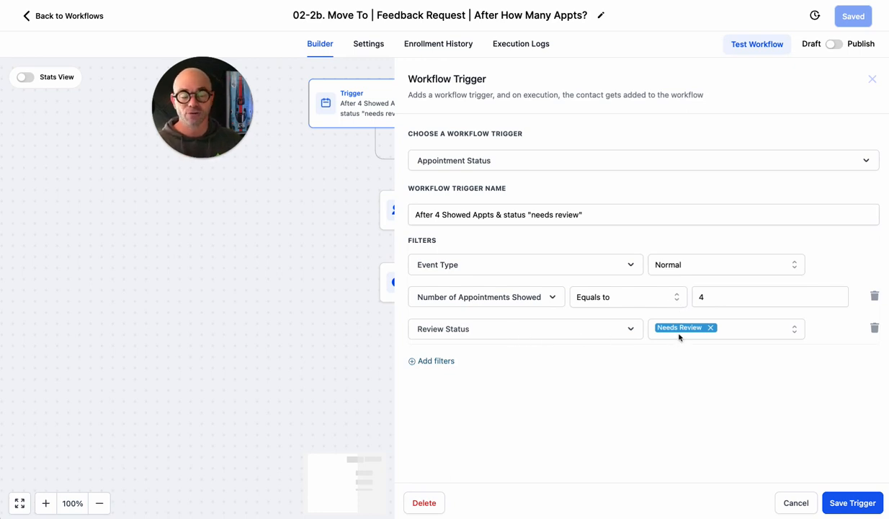
pyautogui.click(796, 503)
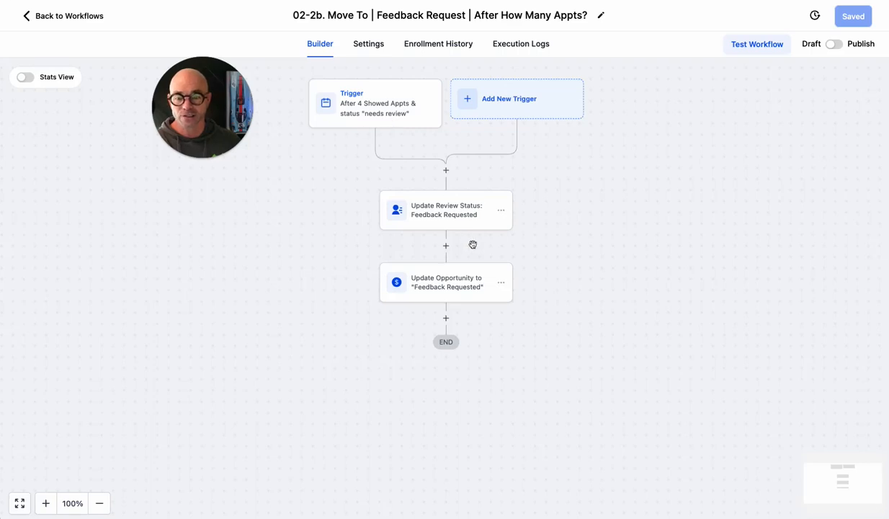
pyautogui.click(432, 212)
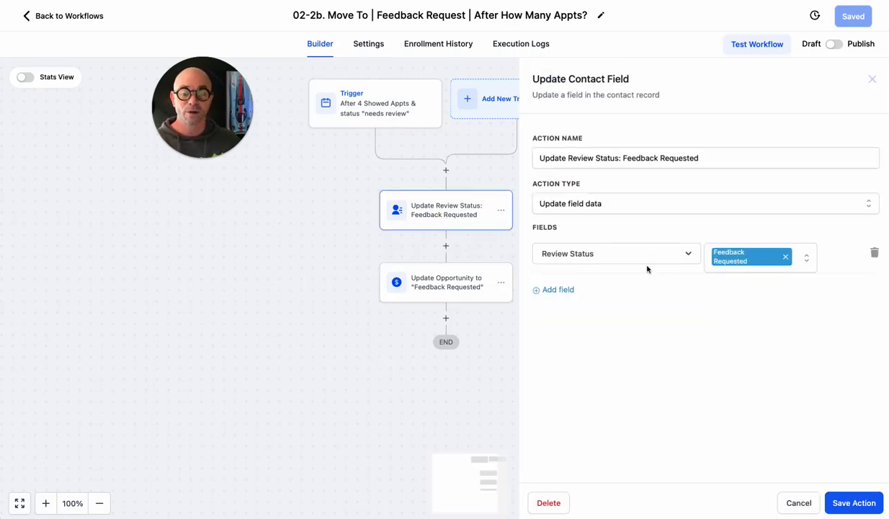
# Examine the pipeline stage options in the Update Opportunity to "Feedback Requested" action, and close it without changes.
pyautogui.click(424, 284)
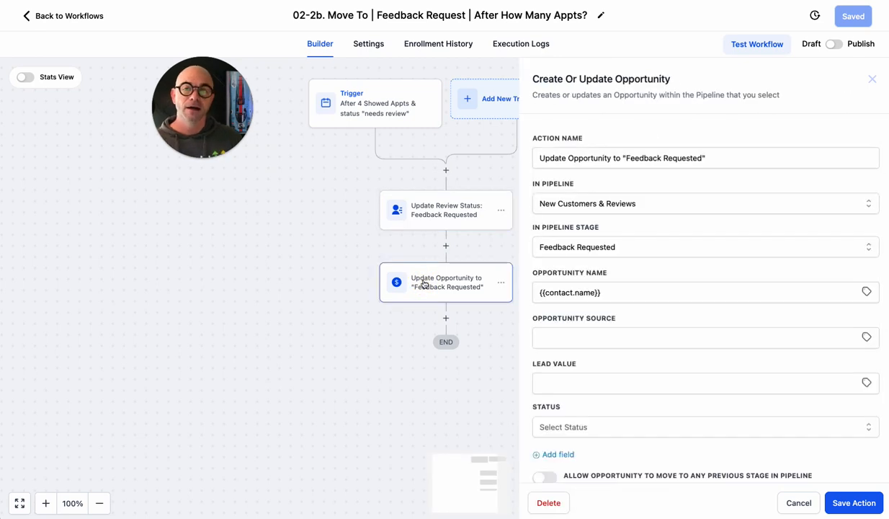
pyautogui.scroll(-1, 684, 325)
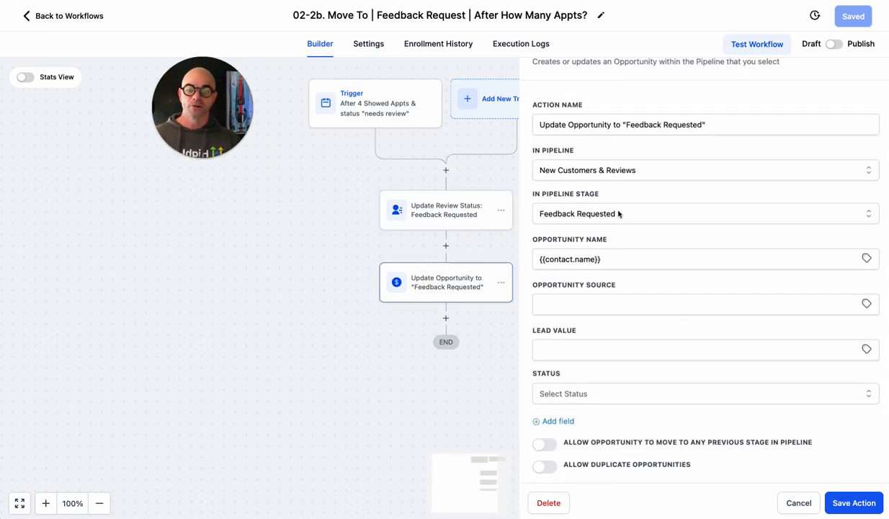
pyautogui.click(567, 220)
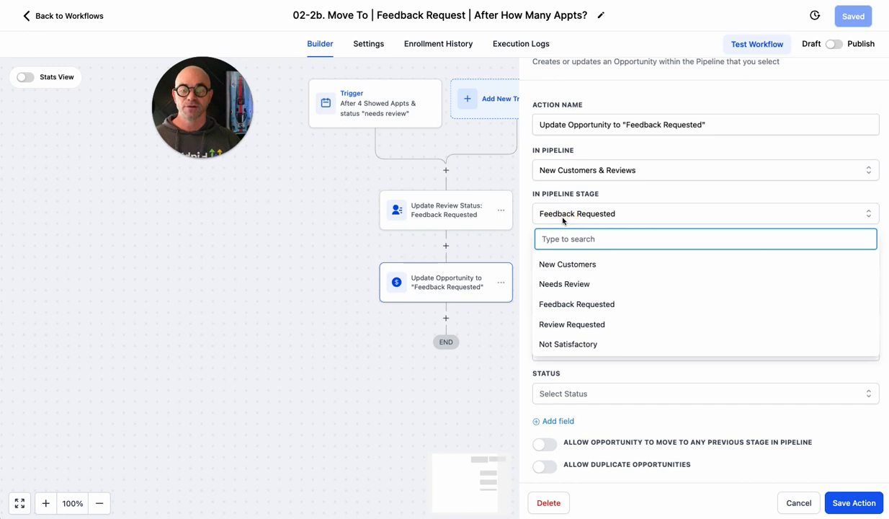
pyautogui.click(566, 219)
pyautogui.click(315, 232)
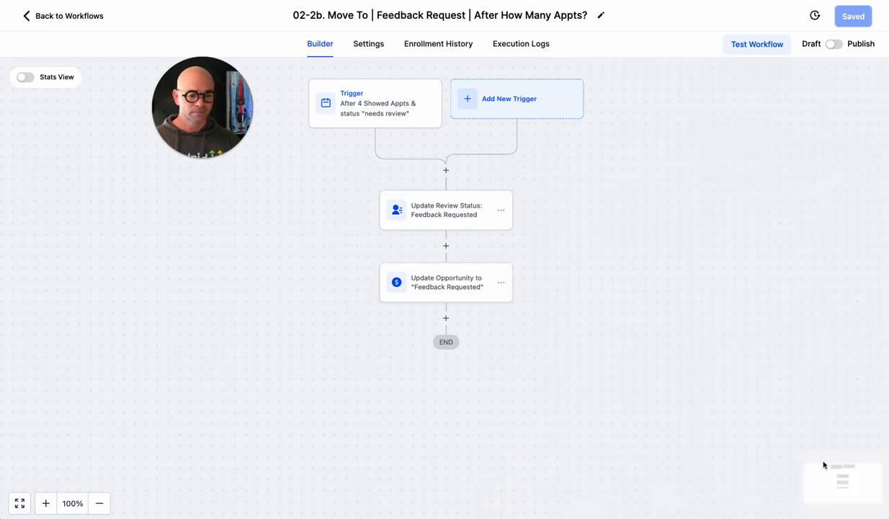
# Open the workflow "02-2c. Feedback | Request", examine its trigger's pipeline stage filter options, and close the trigger without changes.
pyautogui.click(70, 17)
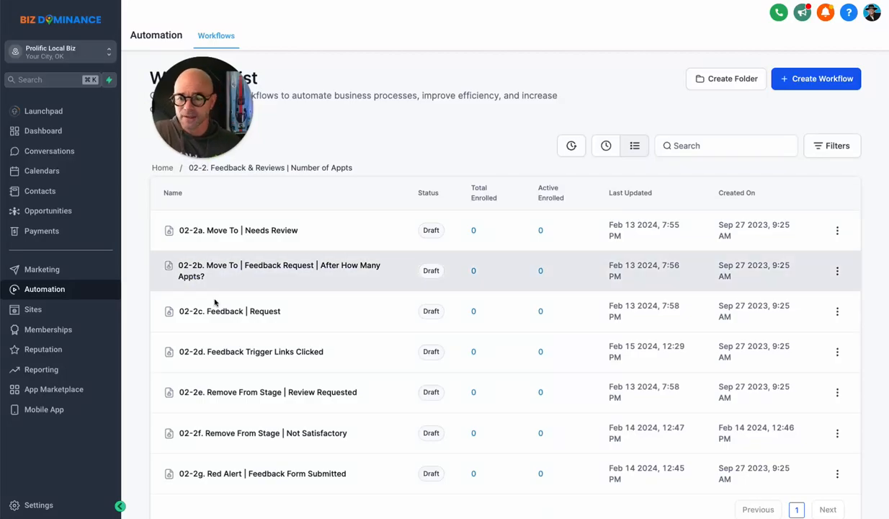
pyautogui.click(225, 313)
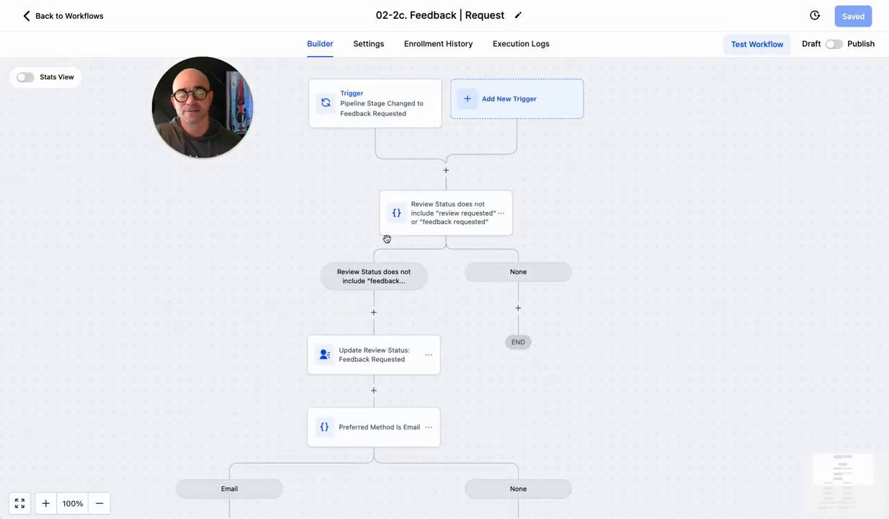
pyautogui.click(378, 110)
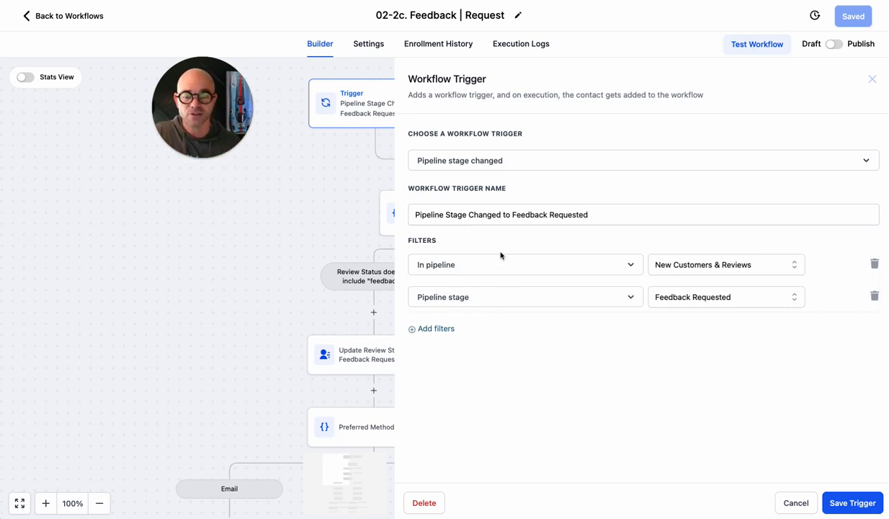
pyautogui.click(712, 303)
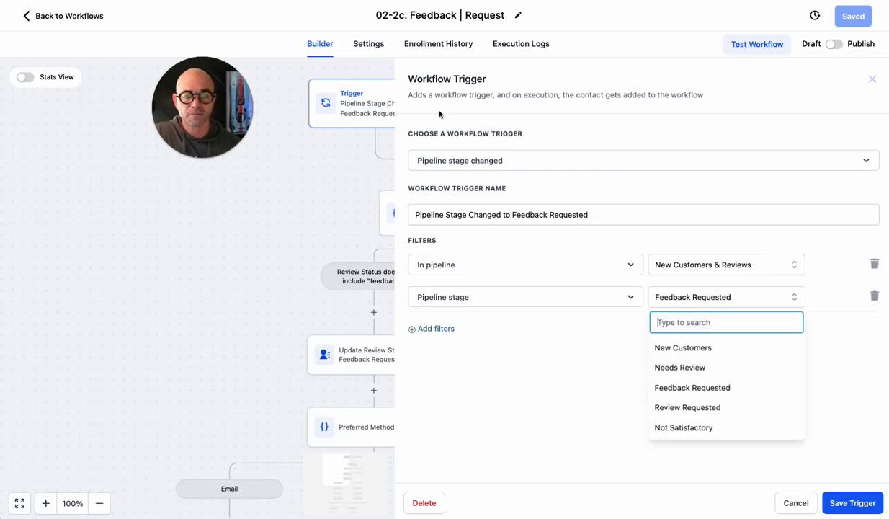
pyautogui.click(796, 502)
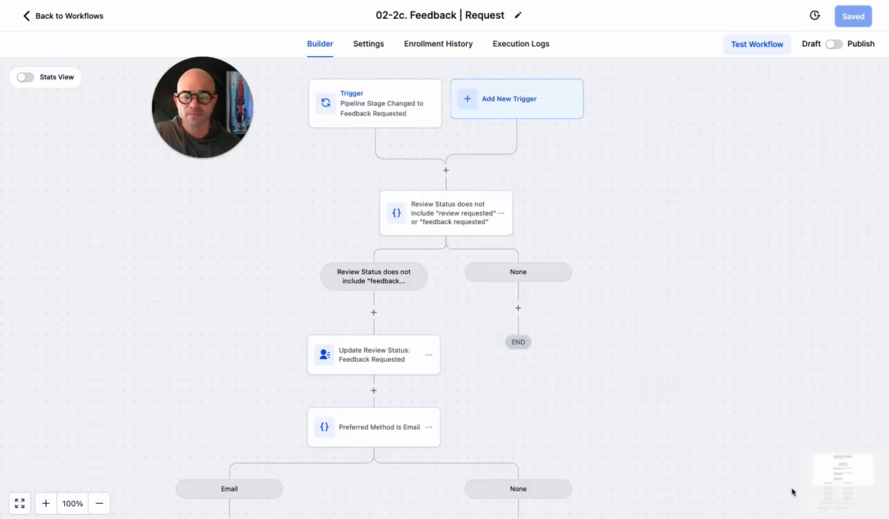
# Examine all Review Status and Feedback branch conditions in the first condition below the trigger, and close it without changes.
pyautogui.click(439, 217)
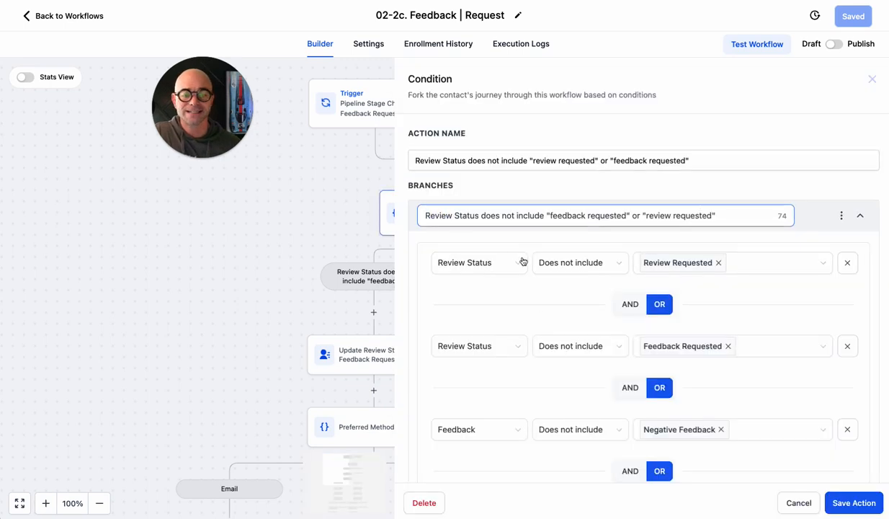
pyautogui.scroll(-2, 544, 309)
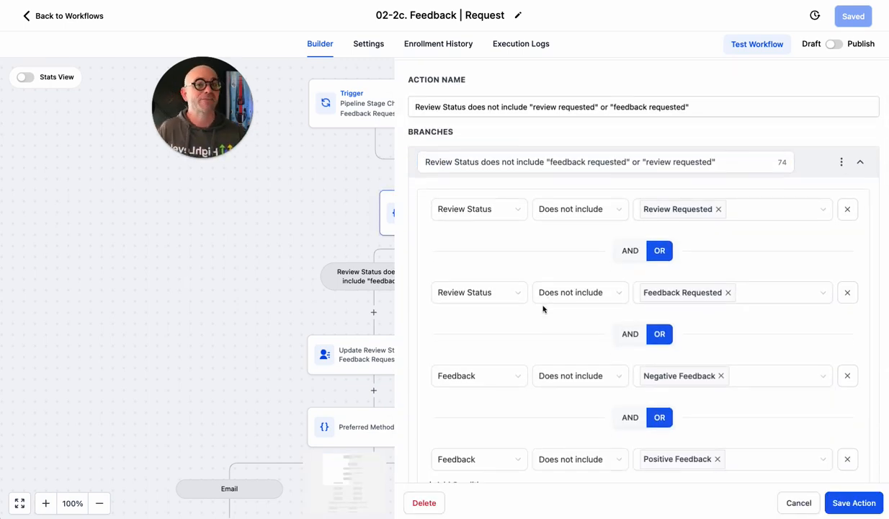
pyautogui.scroll(-2, 544, 308)
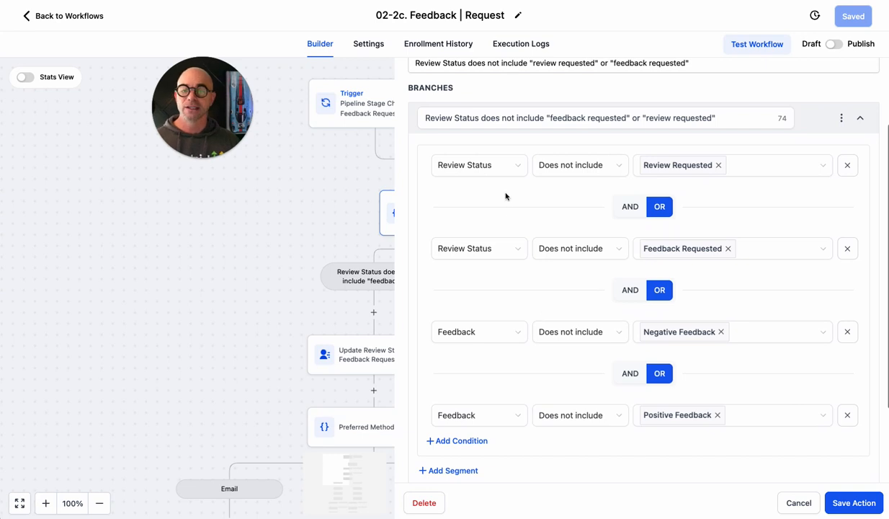
pyautogui.scroll(-2, 496, 281)
pyautogui.scroll(2, 496, 282)
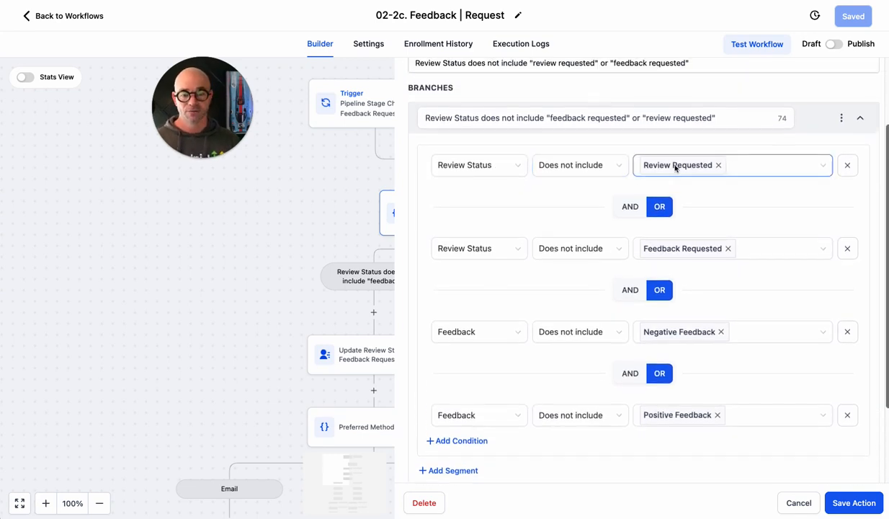
pyautogui.scroll(-3, 681, 260)
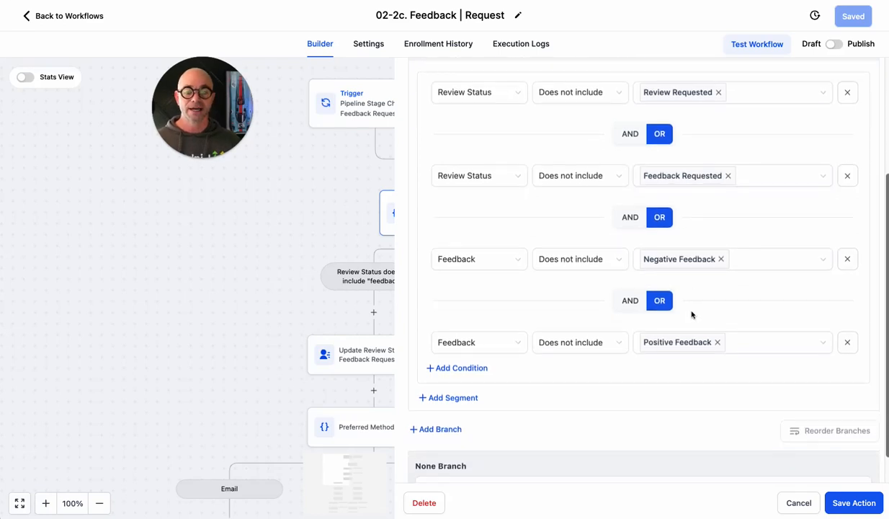
pyautogui.scroll(4, 691, 332)
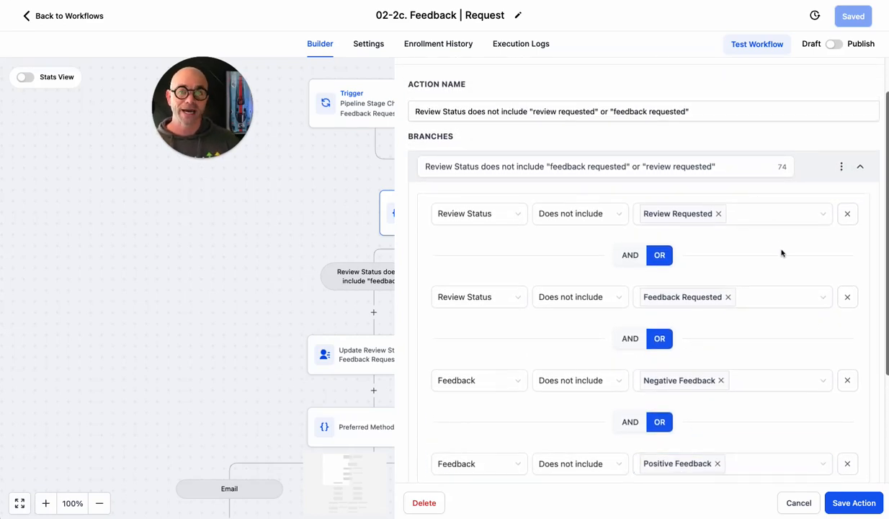
pyautogui.click(799, 503)
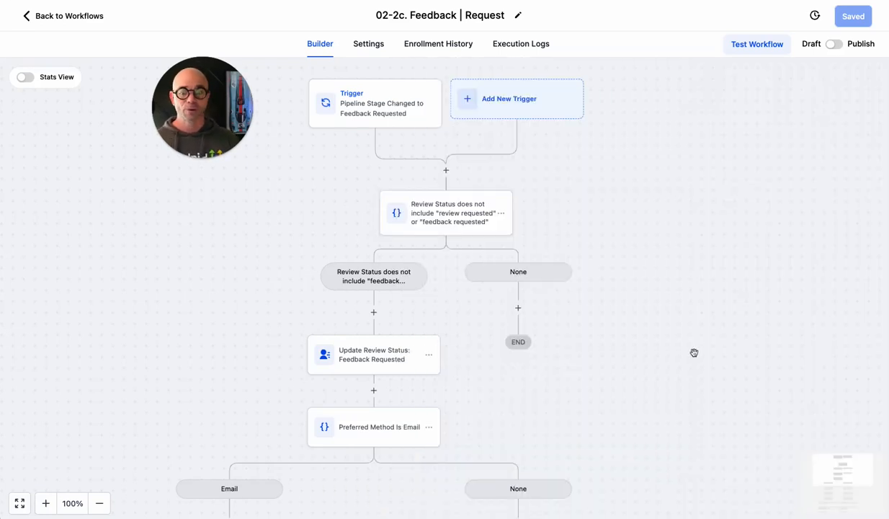
# Inspect the field set by Update Review Status: Feedback Requested and the Preferred Method Is Email condition, leaving both unchanged.
pyautogui.scroll(-1, 463, 230)
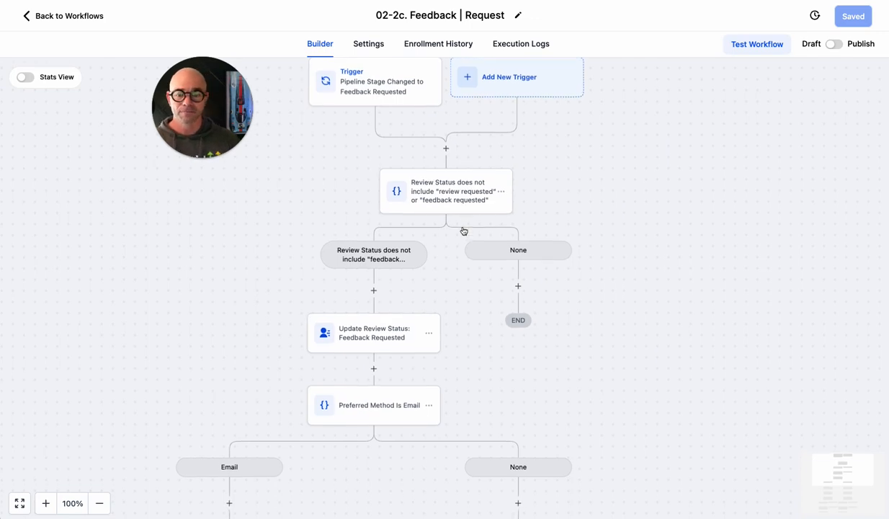
pyautogui.scroll(-1, 463, 231)
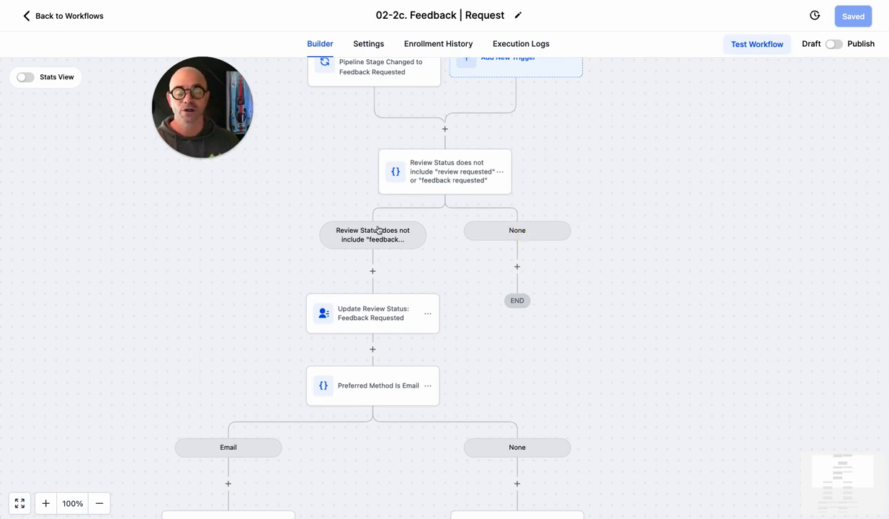
pyautogui.scroll(-1, 379, 229)
pyautogui.scroll(-2, 379, 229)
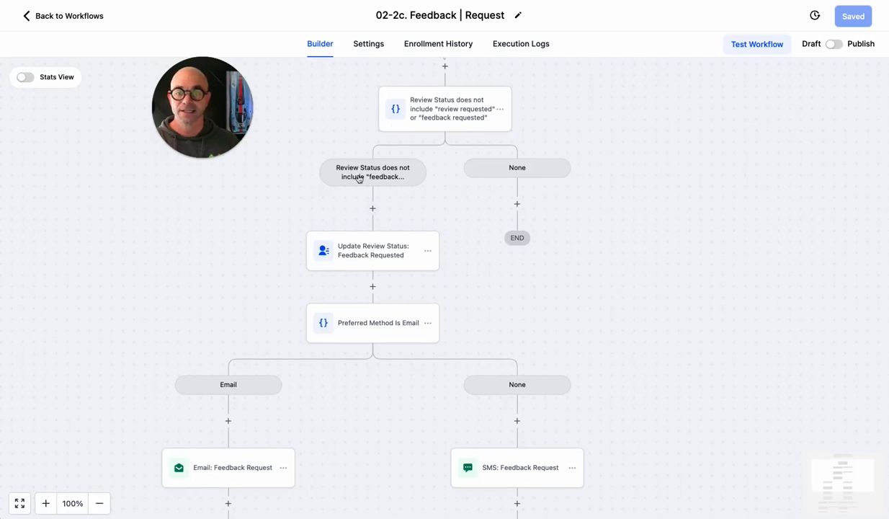
pyautogui.scroll(-2, 370, 268)
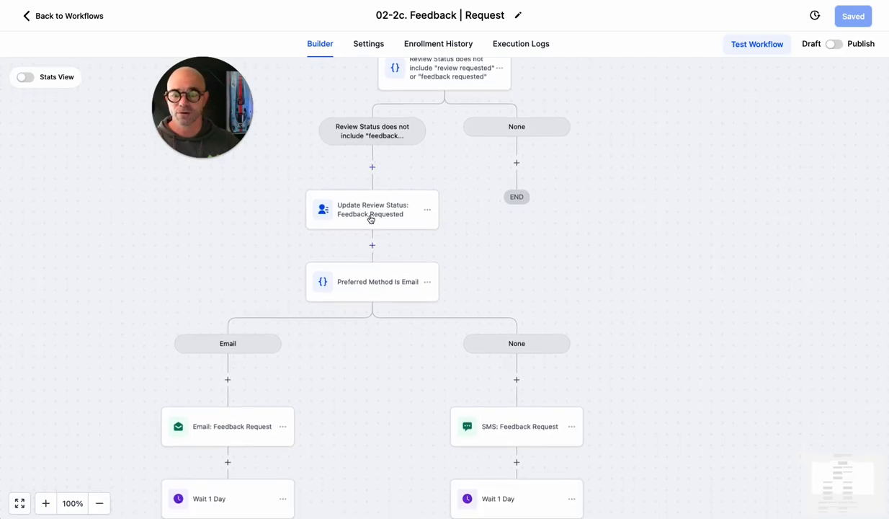
pyautogui.click(371, 218)
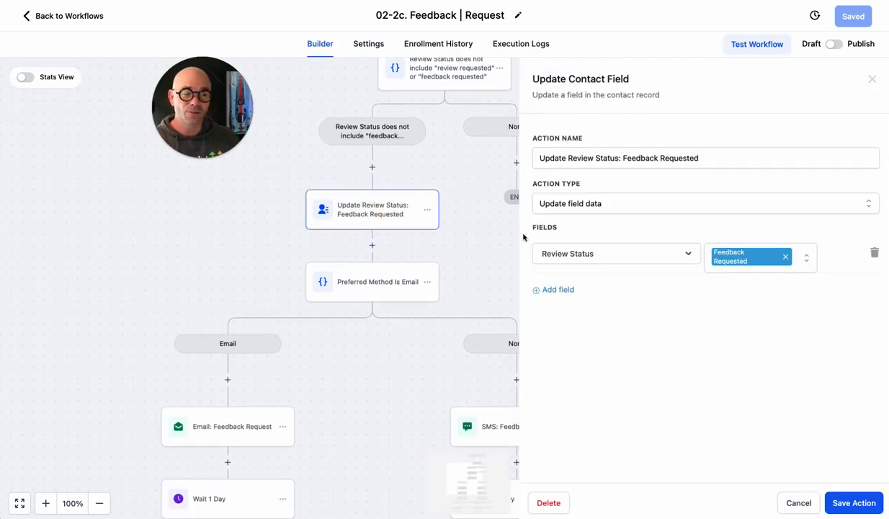
pyautogui.click(378, 274)
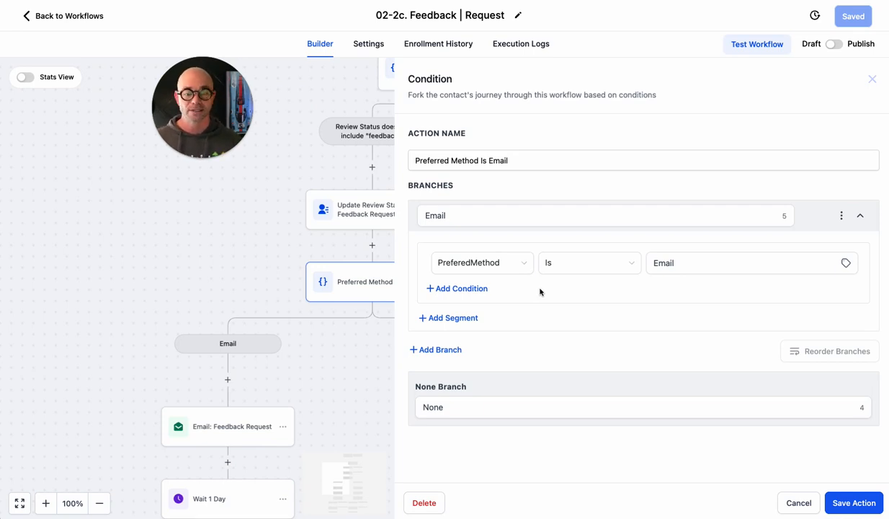
pyautogui.click(795, 503)
# Read the first SMS: Feedback Request message in the None branch through both trigger links, and close it without changes.
pyautogui.scroll(-3, 640, 297)
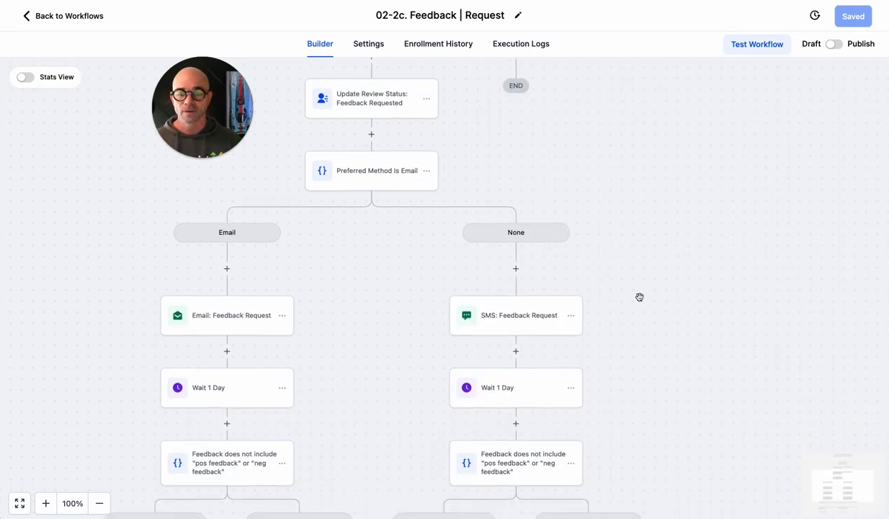
pyautogui.scroll(-2, 639, 297)
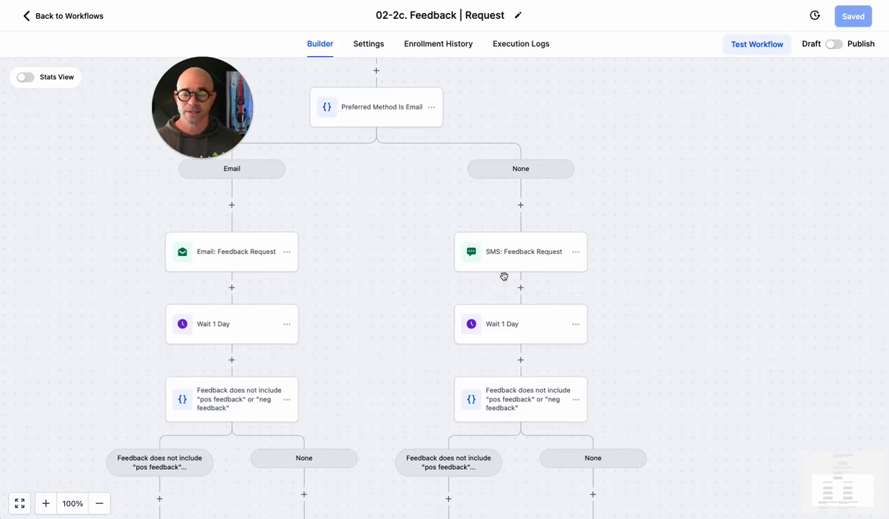
pyautogui.click(523, 256)
pyautogui.click(524, 256)
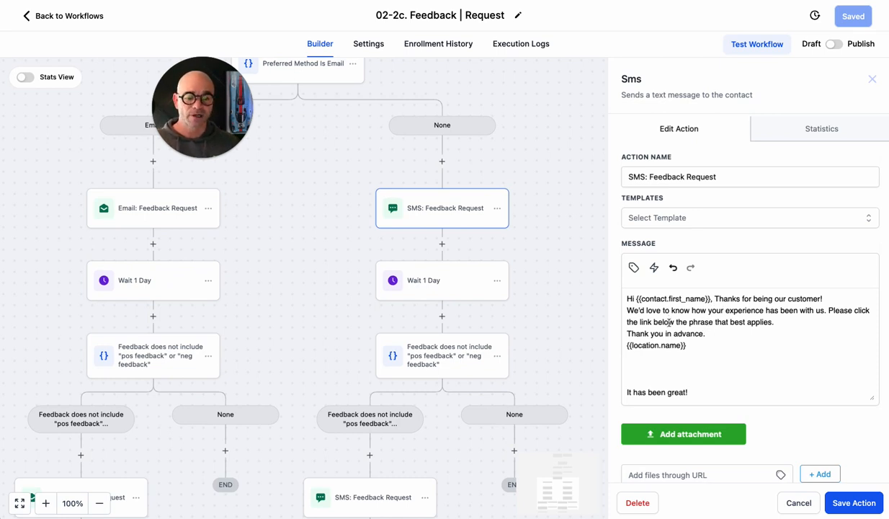
pyautogui.moveTo(628, 315); pyautogui.dragTo(781, 331)
pyautogui.click(700, 335)
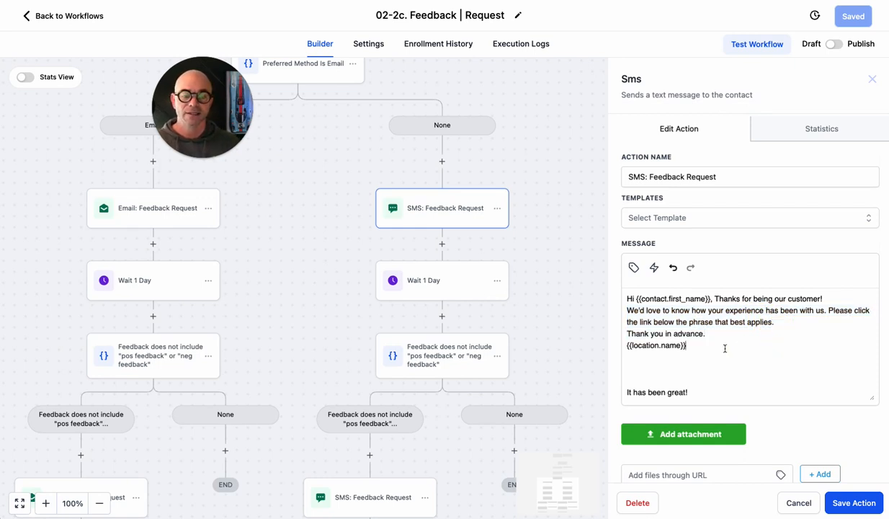
pyautogui.scroll(-1, 725, 348)
pyautogui.scroll(-3, 725, 348)
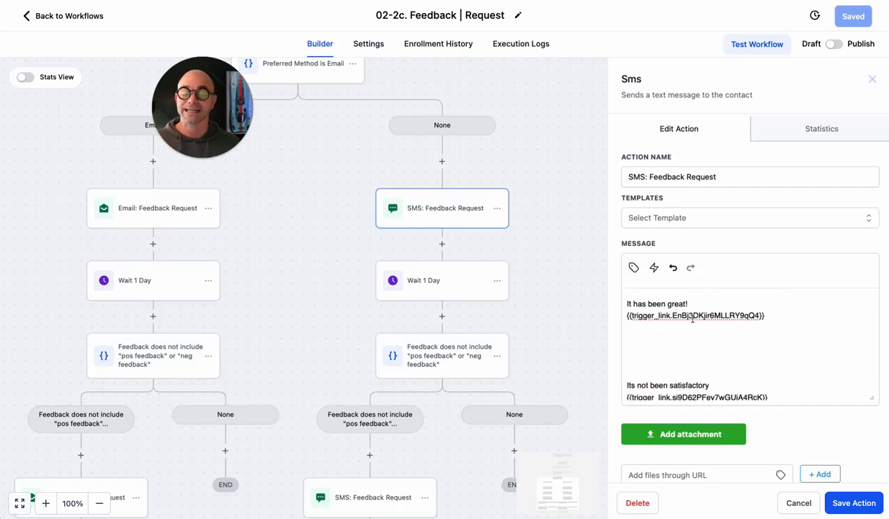
pyautogui.scroll(-1, 692, 317)
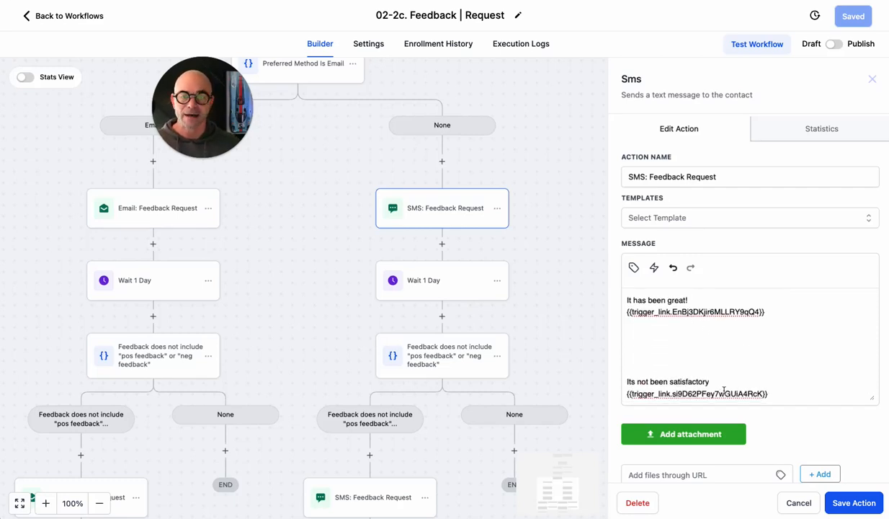
pyautogui.scroll(1, 724, 390)
pyautogui.scroll(-1, 724, 390)
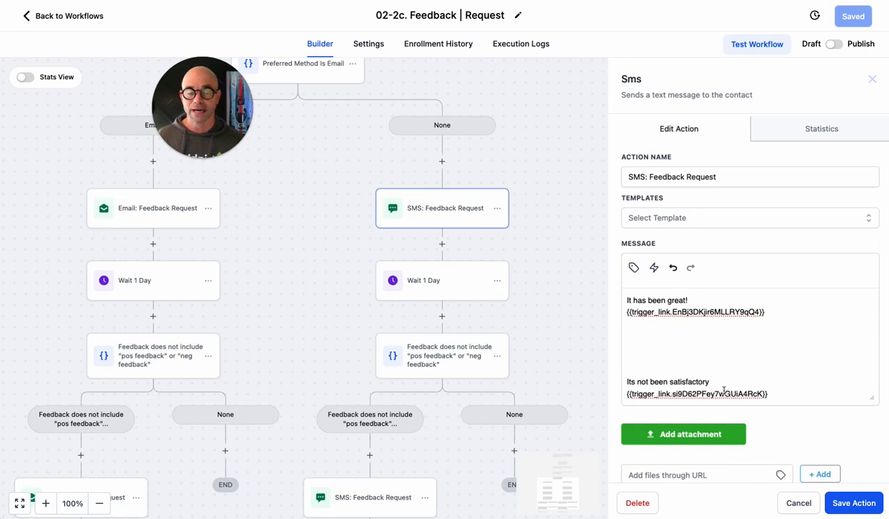
pyautogui.click(792, 503)
# Inspect the SMS branch's Wait 1 Day delay and the feedback condition that follows it, closing both without changes.
pyautogui.scroll(-4, 556, 230)
pyautogui.scroll(1, 555, 231)
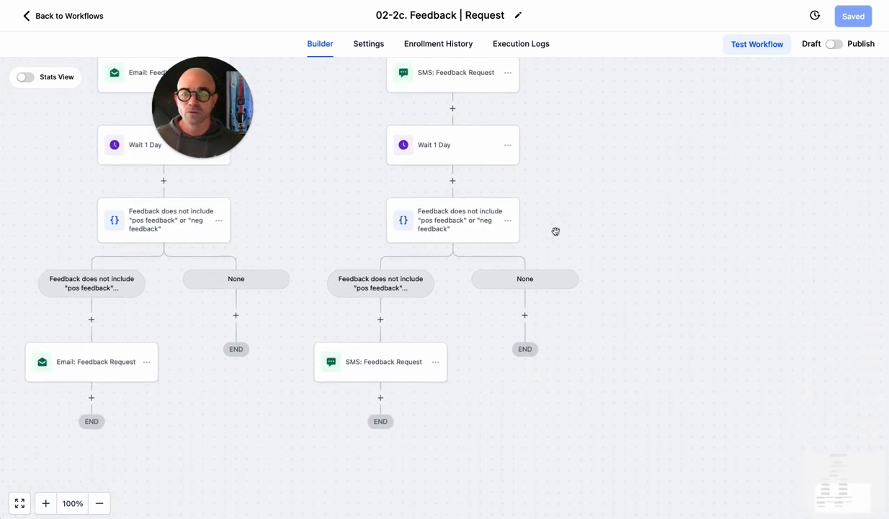
pyautogui.click(467, 157)
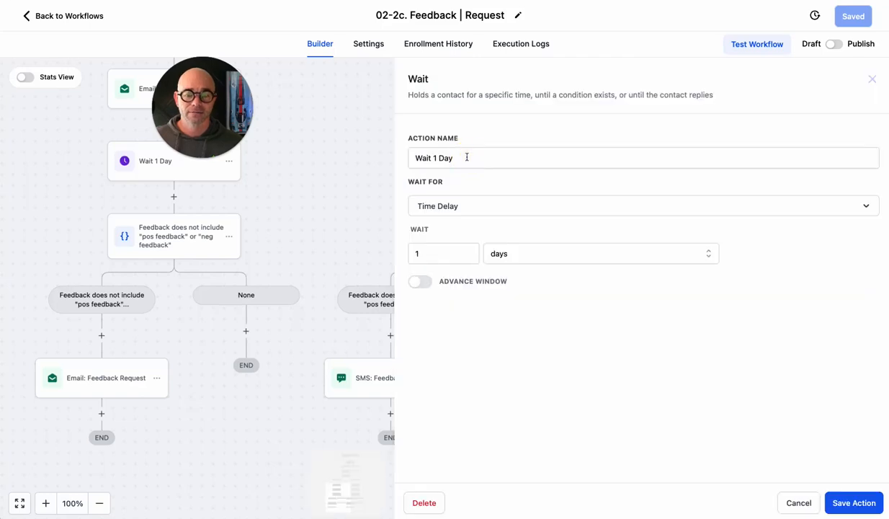
pyautogui.click(804, 507)
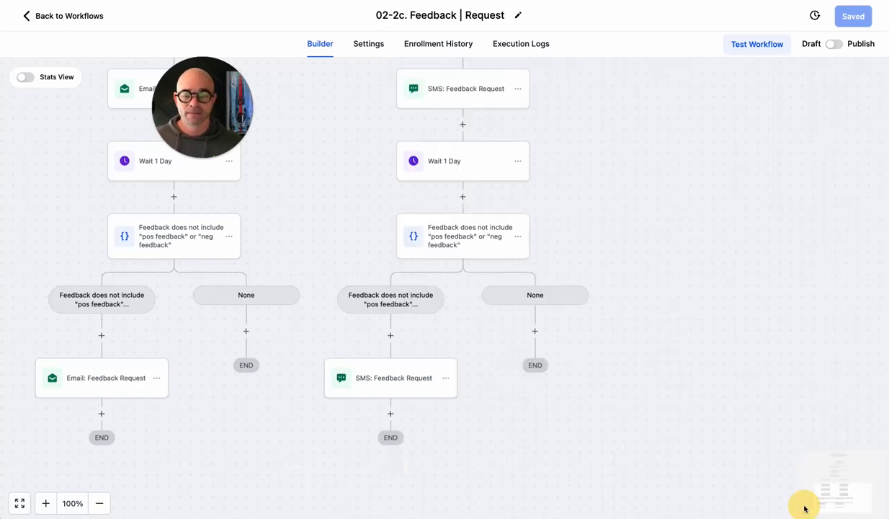
pyautogui.click(467, 237)
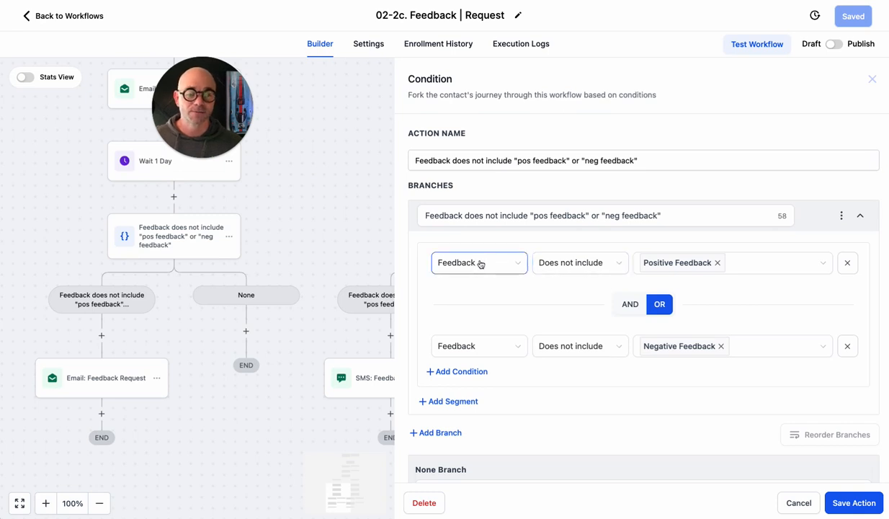
pyautogui.scroll(-1, 562, 294)
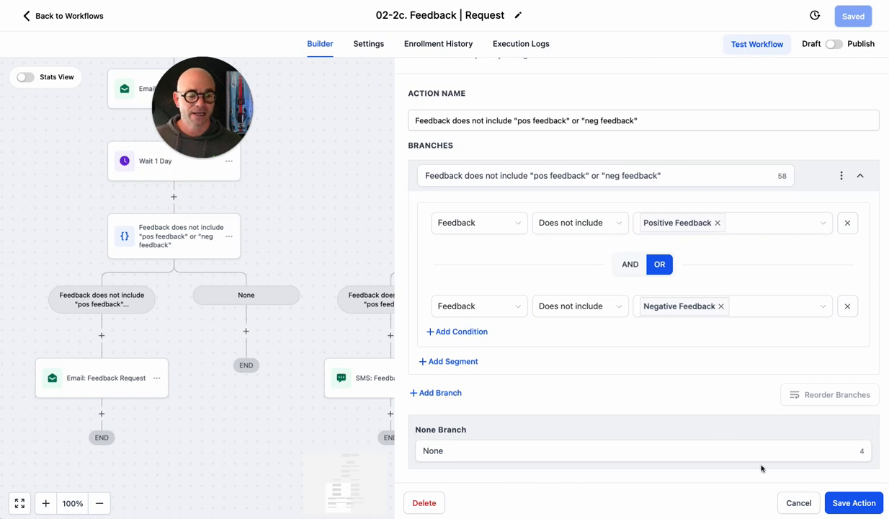
pyautogui.click(797, 502)
# Read the follow-up SMS: Feedback Request message at the end of the SMS branch, through both trigger links.
pyautogui.scroll(-1, 644, 311)
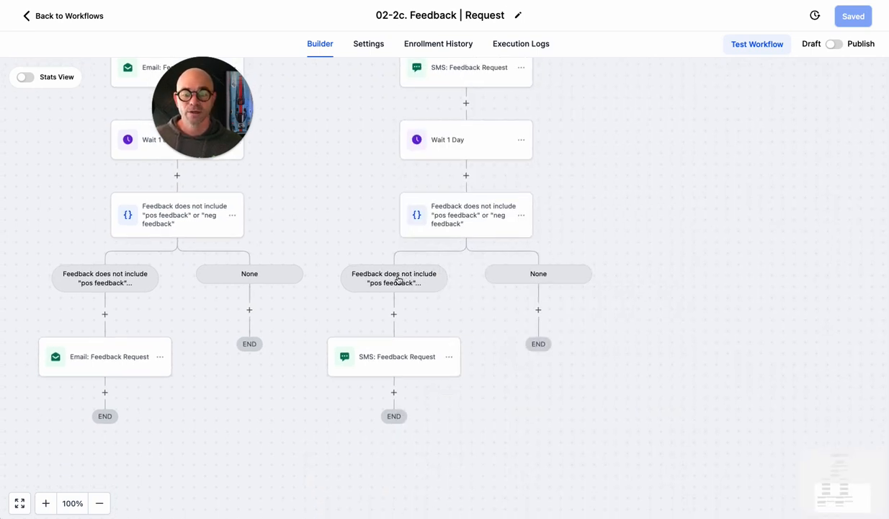
pyautogui.click(398, 356)
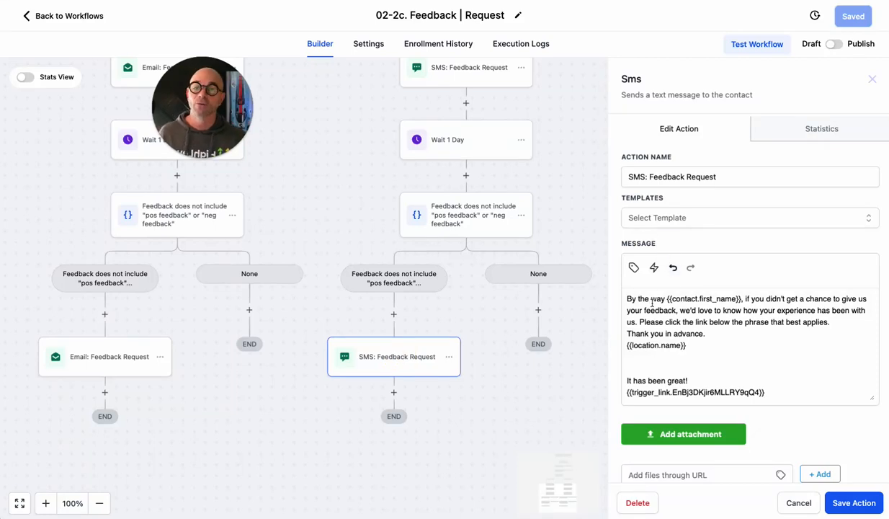
pyautogui.moveTo(644, 300); pyautogui.dragTo(755, 310)
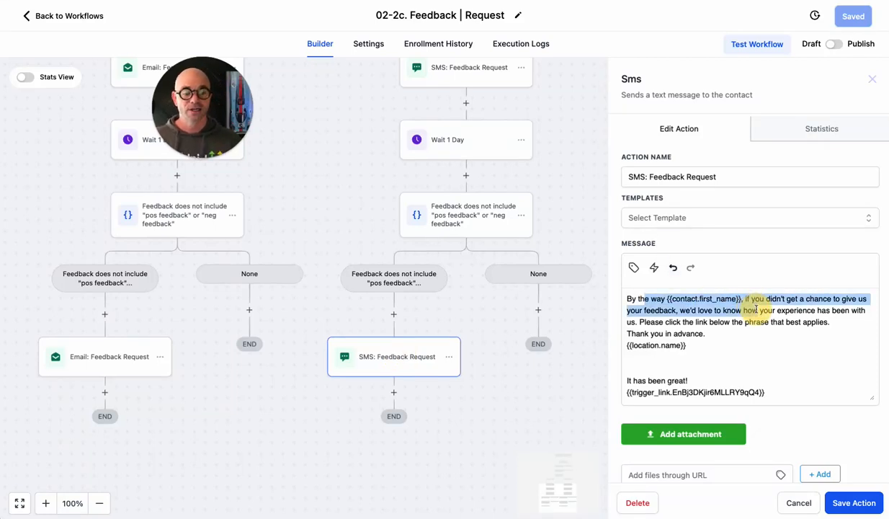
pyautogui.click(766, 343)
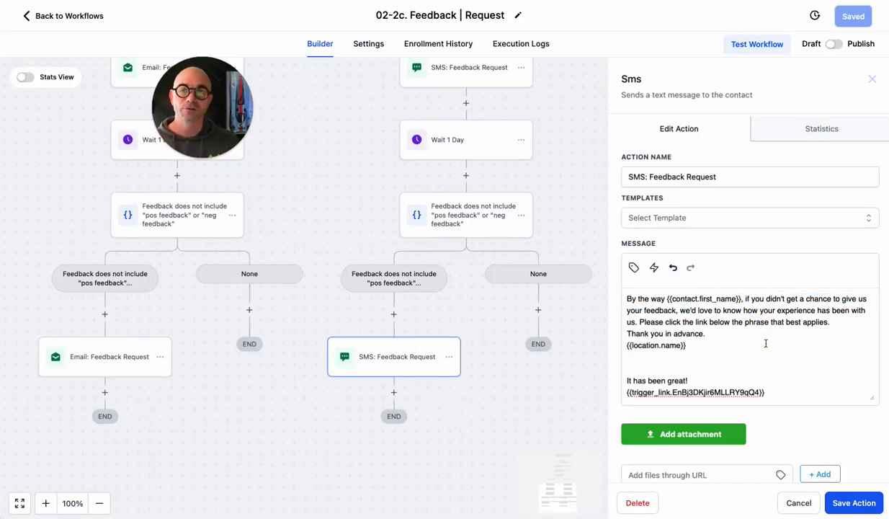
pyautogui.scroll(-3, 766, 343)
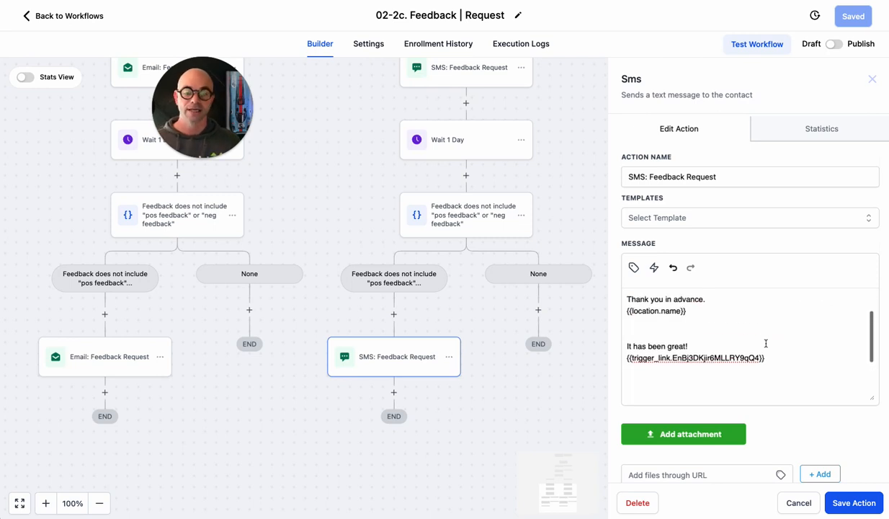
pyautogui.scroll(-1, 766, 343)
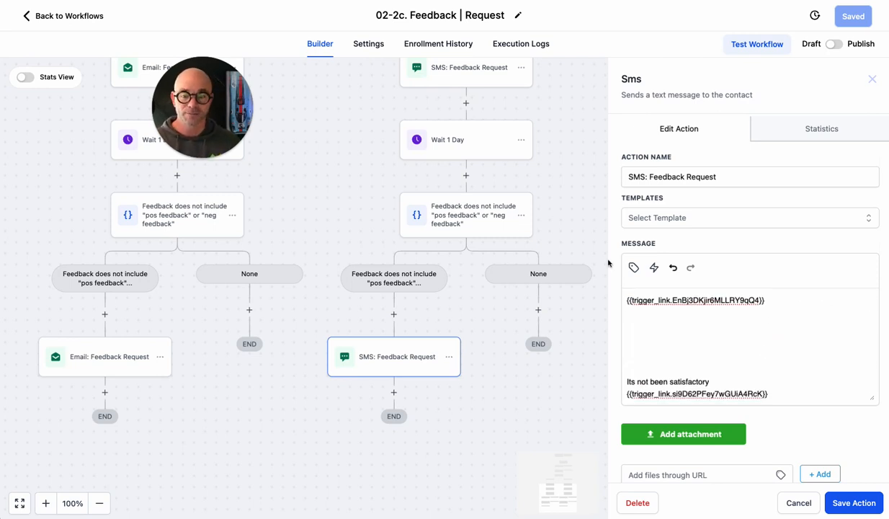
# Open the 02-2d. Feedback Trigger Links Clicked workflow and inspect its Not Satisfactory and Great Experience triggers, leaving both unchanged.
pyautogui.click(75, 15)
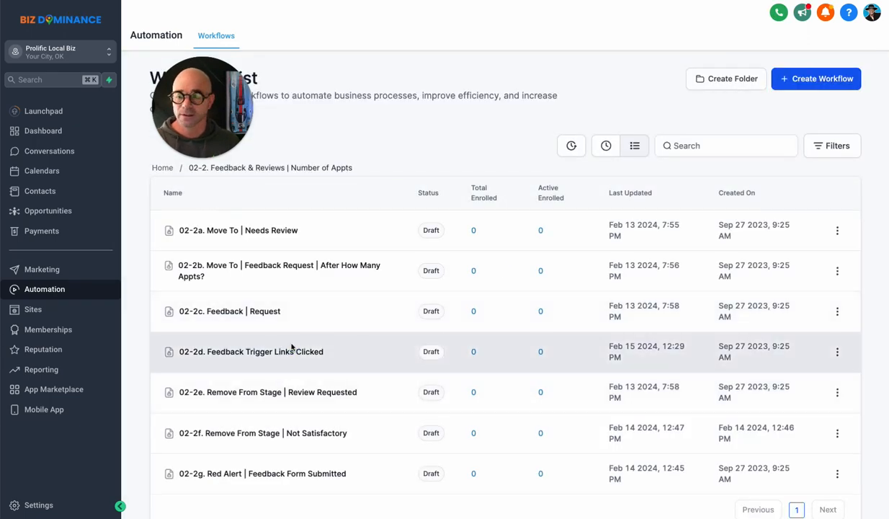
pyautogui.click(286, 353)
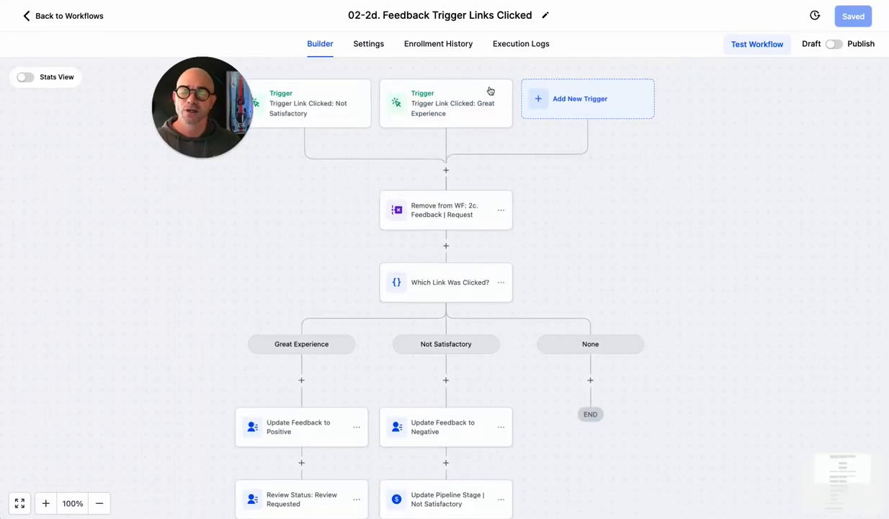
pyautogui.scroll(2, 332, 111)
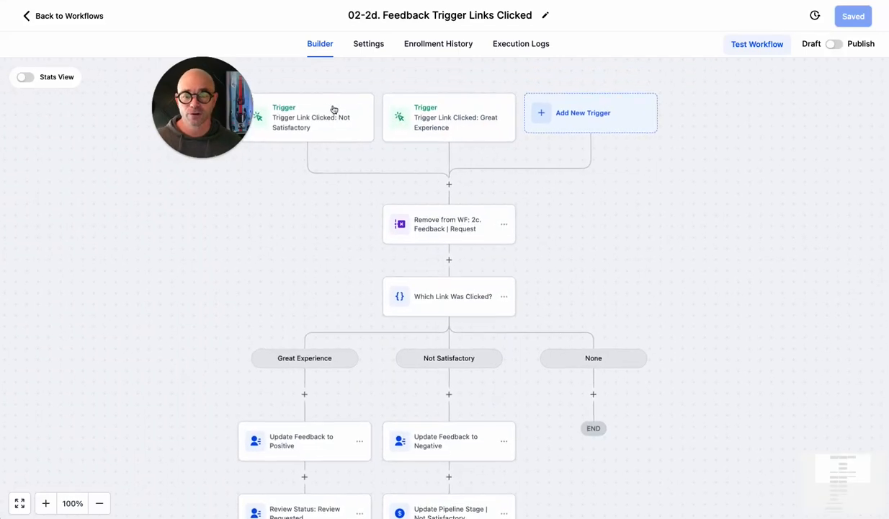
pyautogui.click(328, 118)
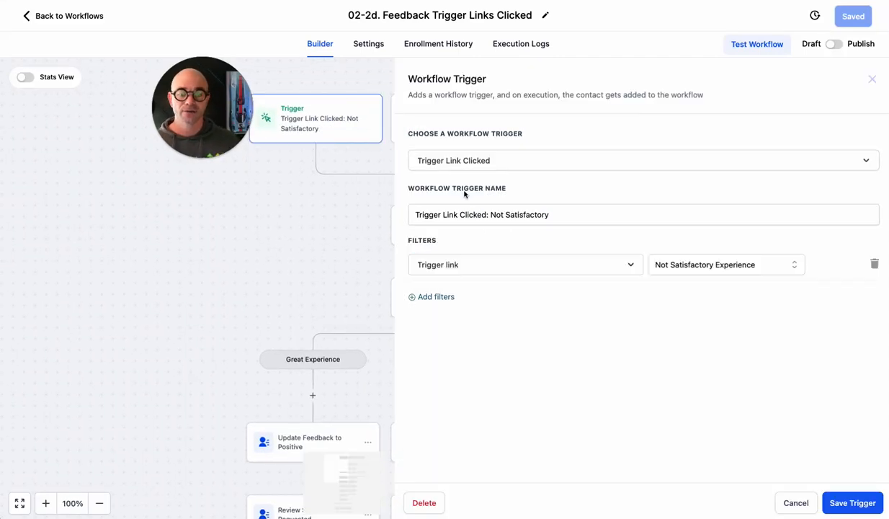
pyautogui.hscroll(3, 326, 186)
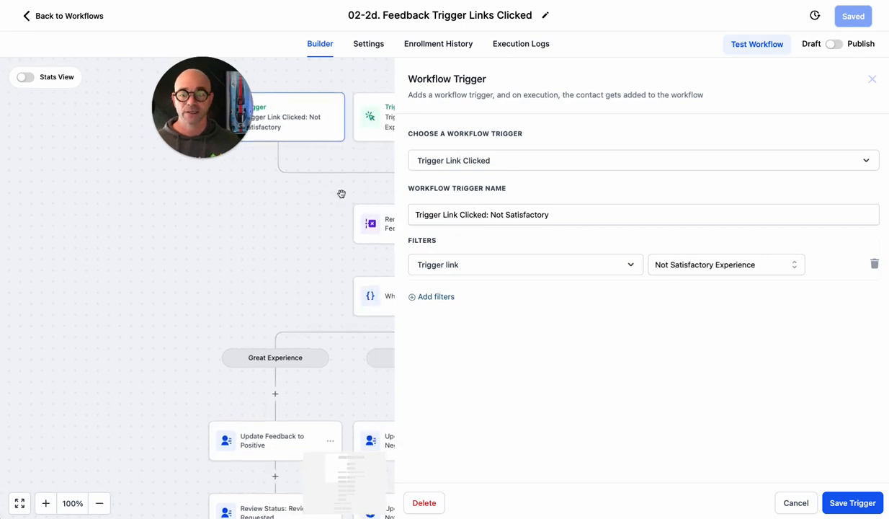
pyautogui.click(349, 138)
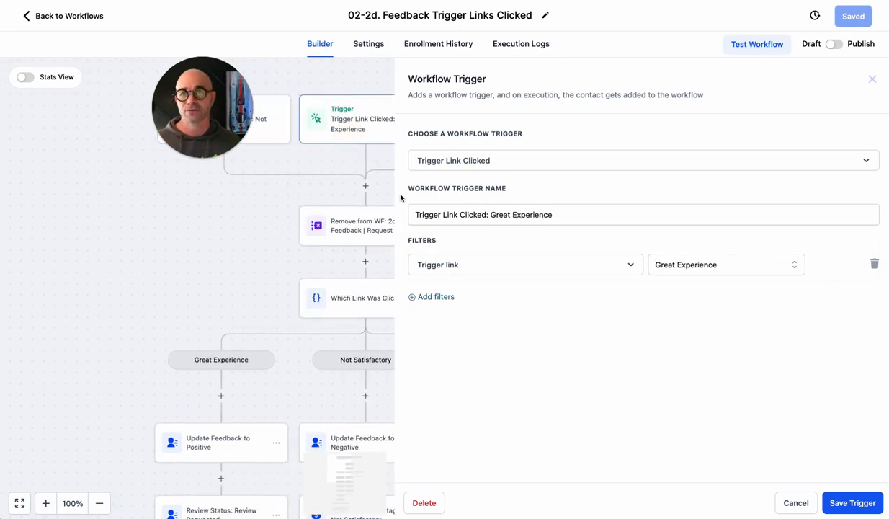
pyautogui.click(793, 497)
# Inspect the Remove from WF: 2c. Feedback | Request action and the Which Link Was Clicked? branch conditions, closing both without changes.
pyautogui.click(374, 234)
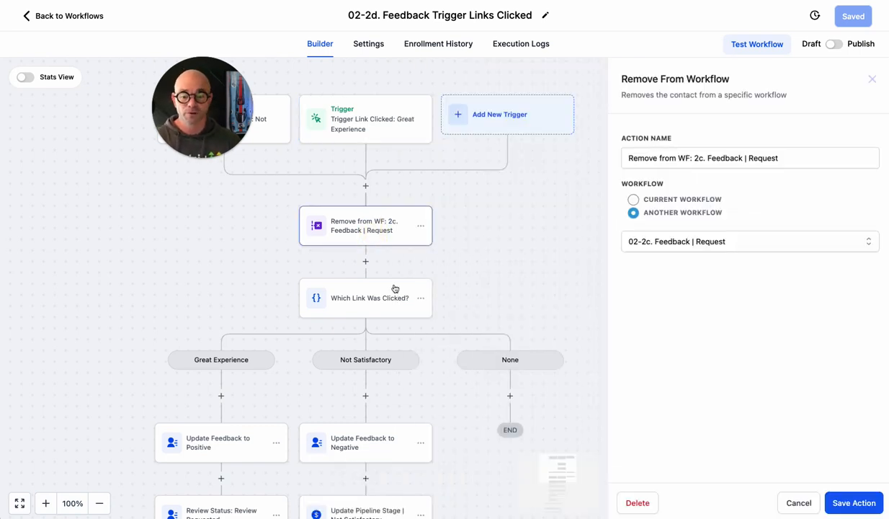
pyautogui.click(347, 303)
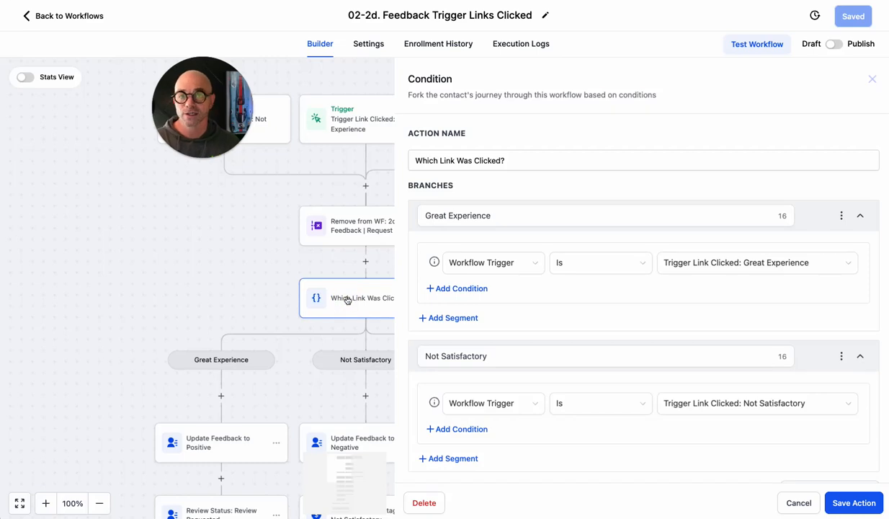
pyautogui.scroll(-1, 346, 299)
pyautogui.scroll(-1, 510, 201)
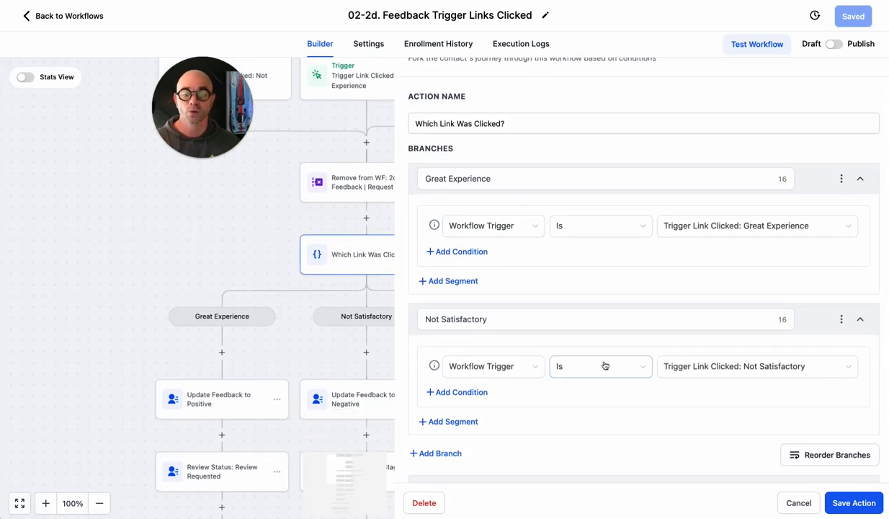
pyautogui.click(801, 505)
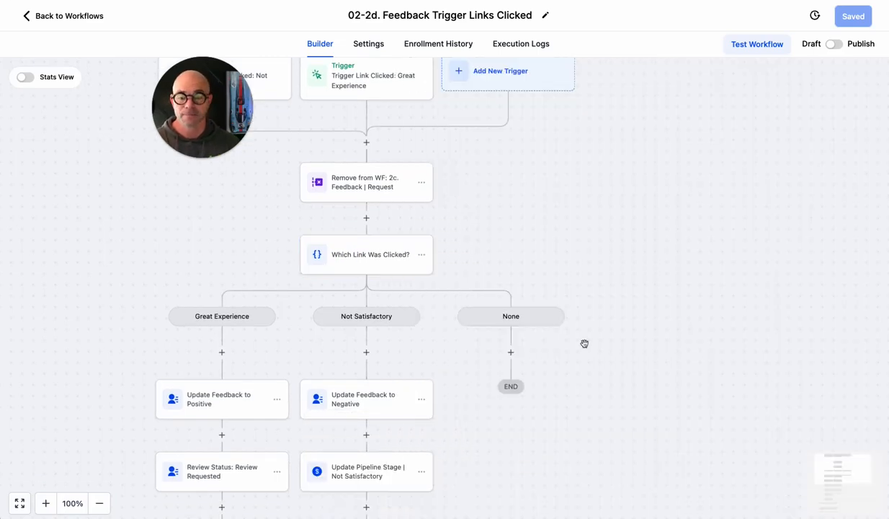
# Inspect the Great Experience branch's Update Feedback to Positive, Review Status: Review Requested and Update Opportunity: Review Requested settings.
pyautogui.scroll(-2, 585, 343)
pyautogui.hscroll(-1, 584, 343)
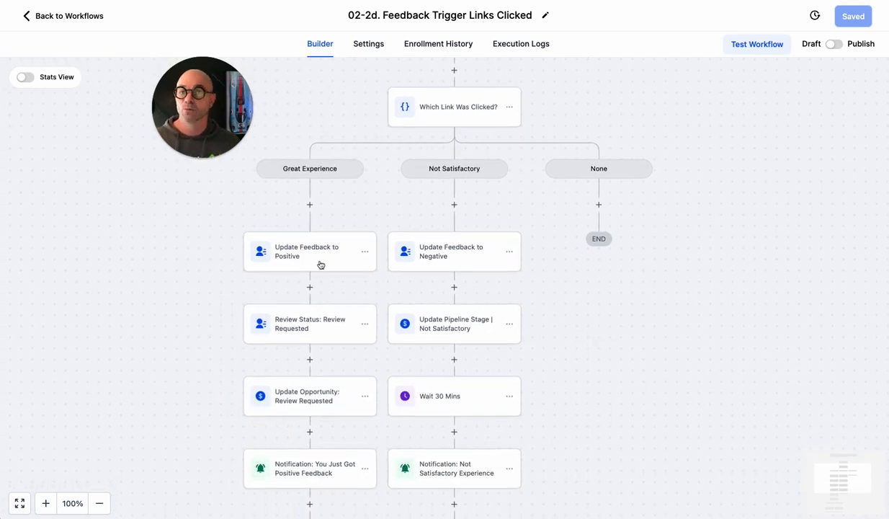
pyautogui.scroll(-2, 376, 286)
pyautogui.hscroll(-1, 376, 286)
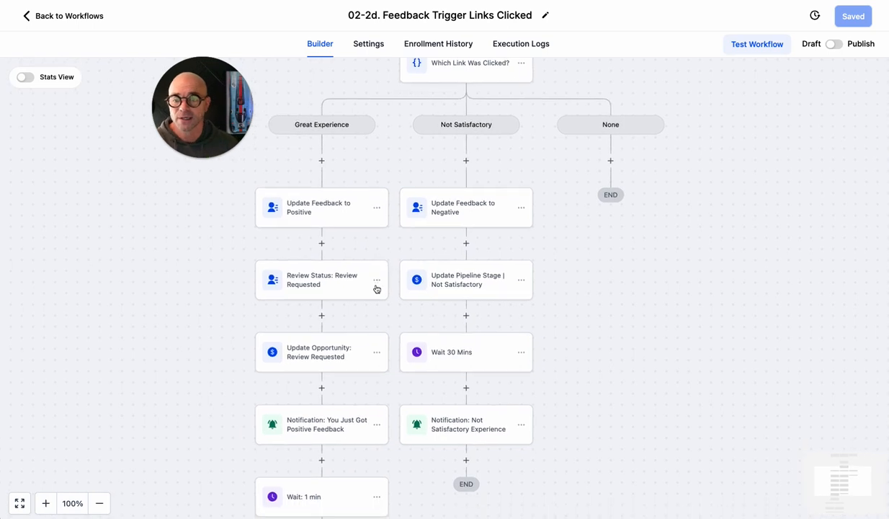
pyautogui.click(326, 205)
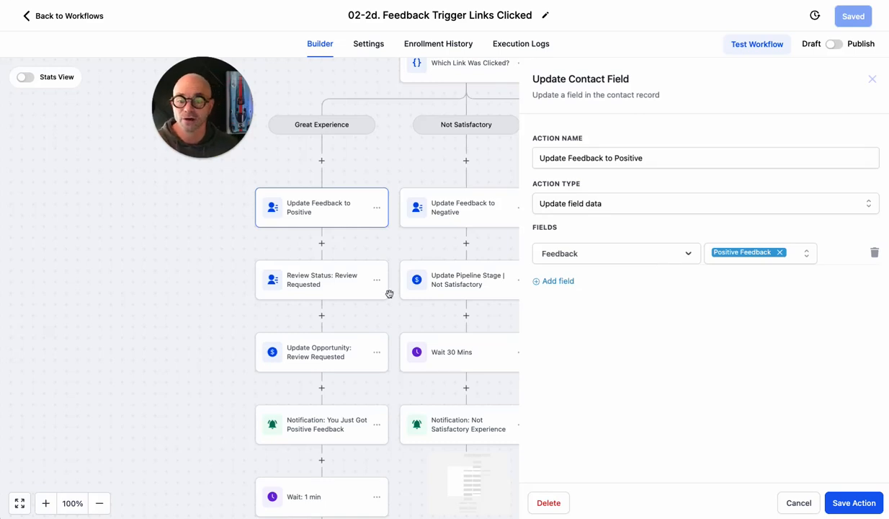
pyautogui.click(320, 273)
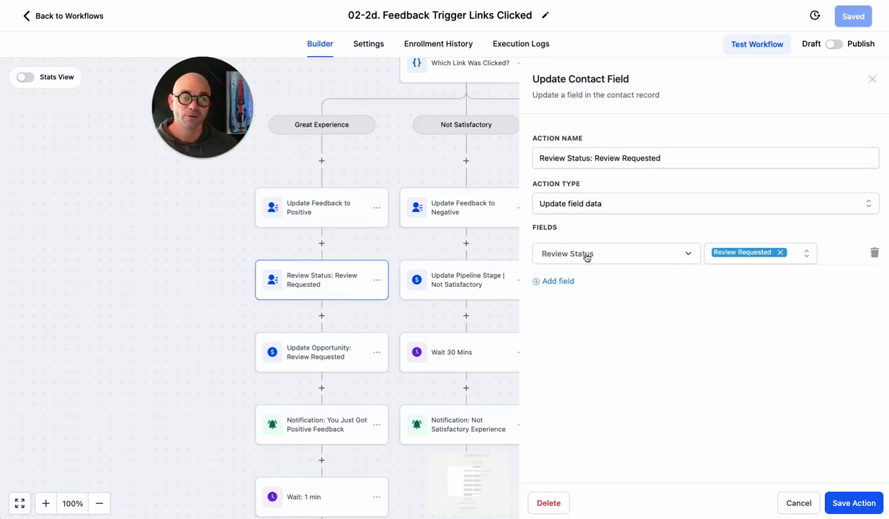
pyautogui.click(319, 354)
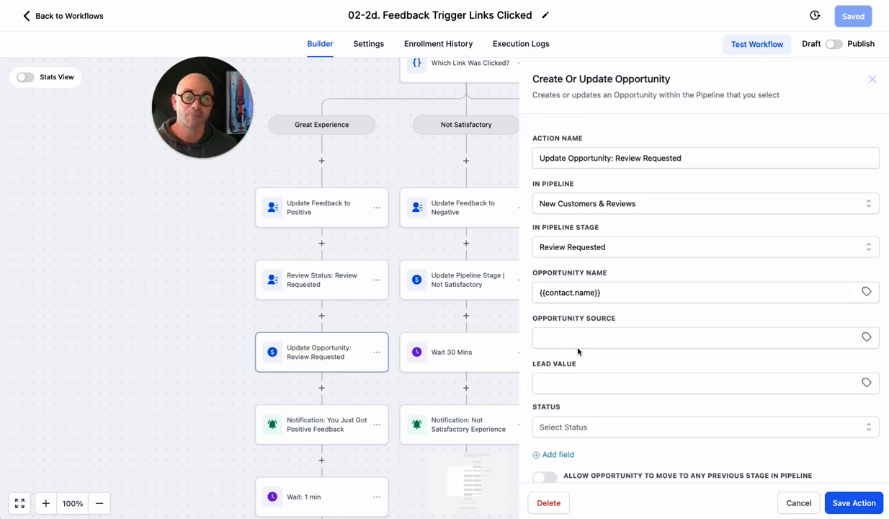
pyautogui.scroll(-1, 562, 338)
pyautogui.scroll(-1, 332, 318)
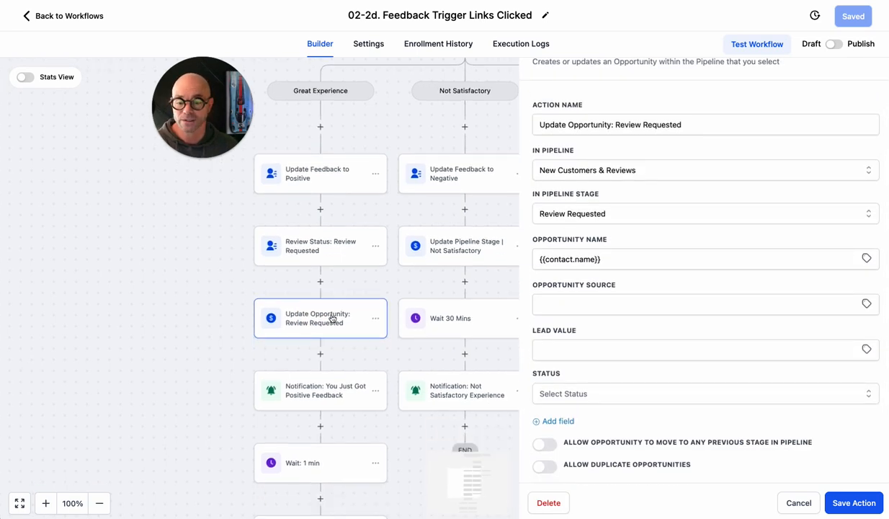
# Read the email message of Notification: You Just Got Positive Feedback through to its signature, and close it without changes.
pyautogui.scroll(-2, 332, 318)
pyautogui.click(317, 312)
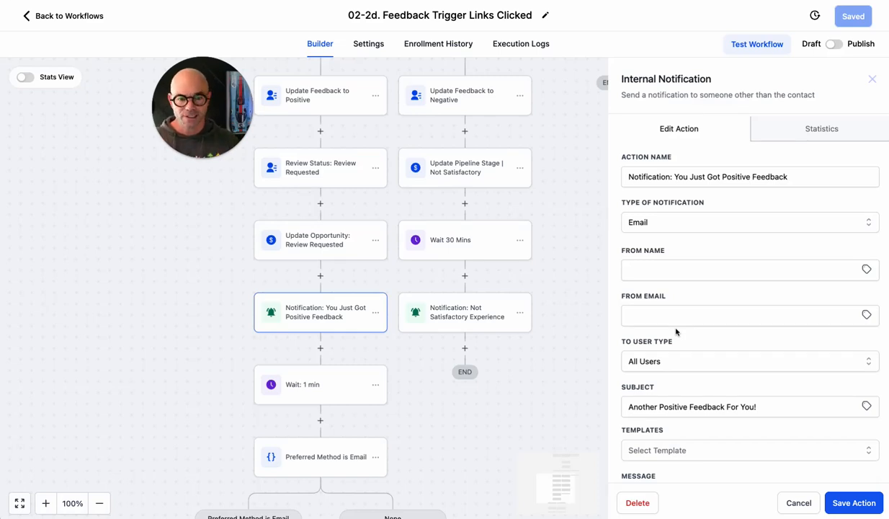
pyautogui.scroll(-8, 676, 331)
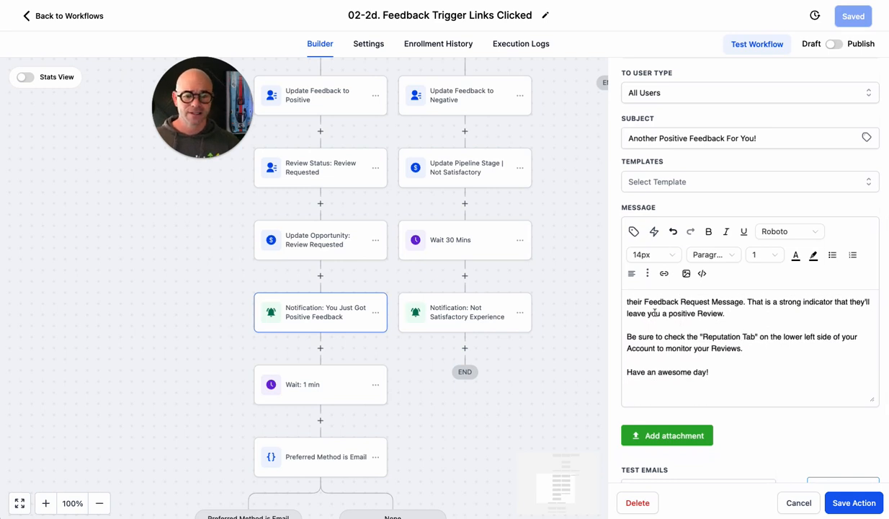
pyautogui.scroll(3, 654, 313)
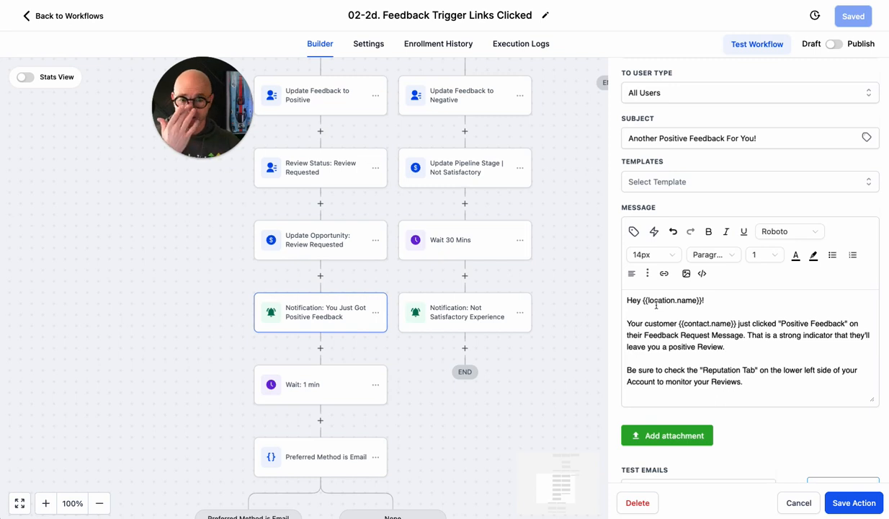
pyautogui.moveTo(632, 323); pyautogui.dragTo(779, 354)
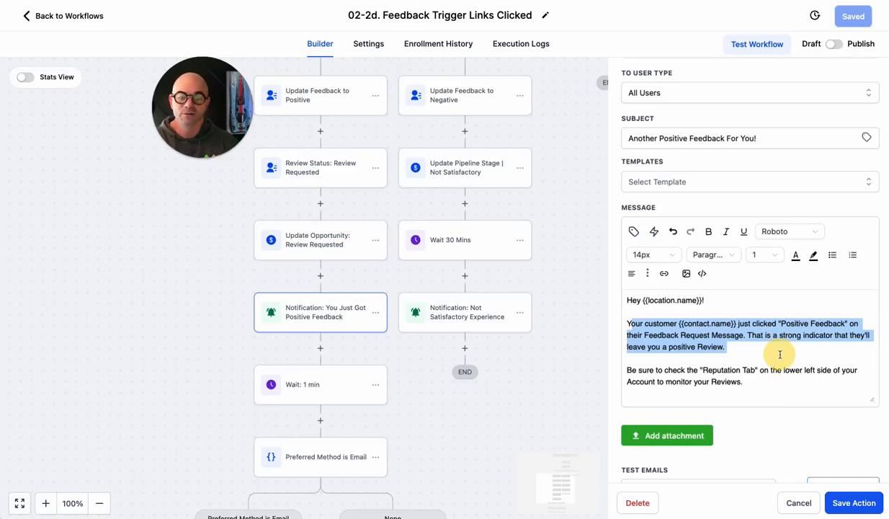
pyautogui.moveTo(779, 354); pyautogui.dragTo(794, 373)
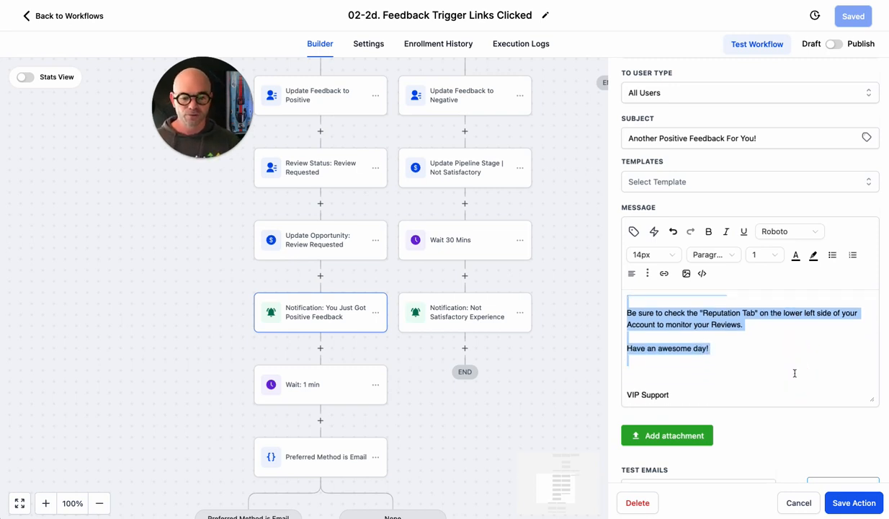
pyautogui.click(800, 497)
# Inspect the Preferred Method is Email condition and the Send Review Request : SMS action below it, closing both without changes.
pyautogui.scroll(-4, 294, 318)
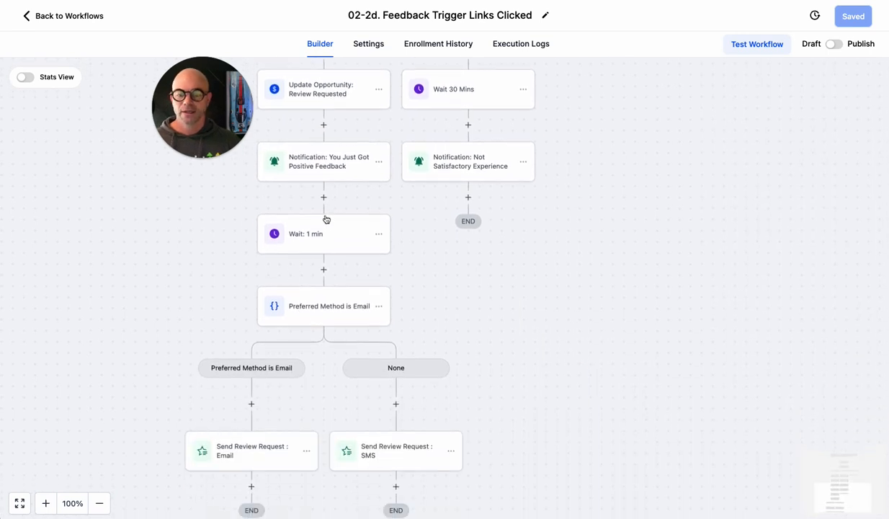
pyautogui.click(325, 307)
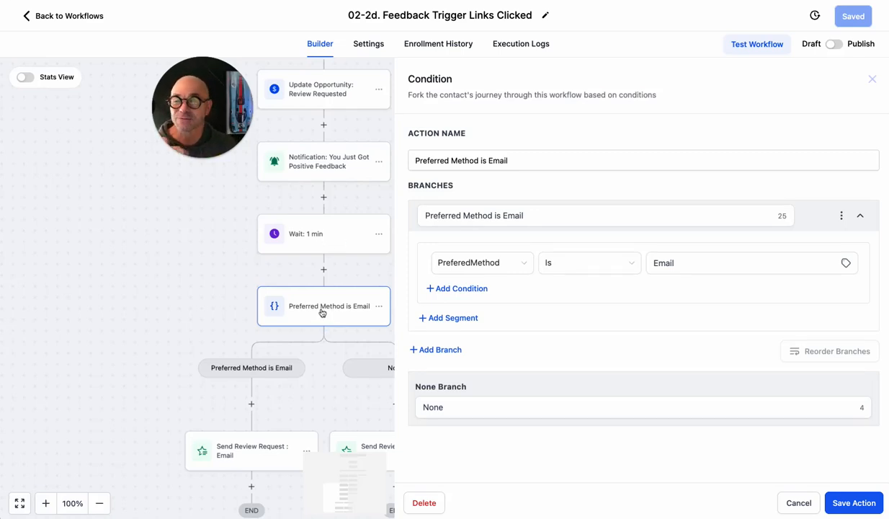
pyautogui.click(190, 274)
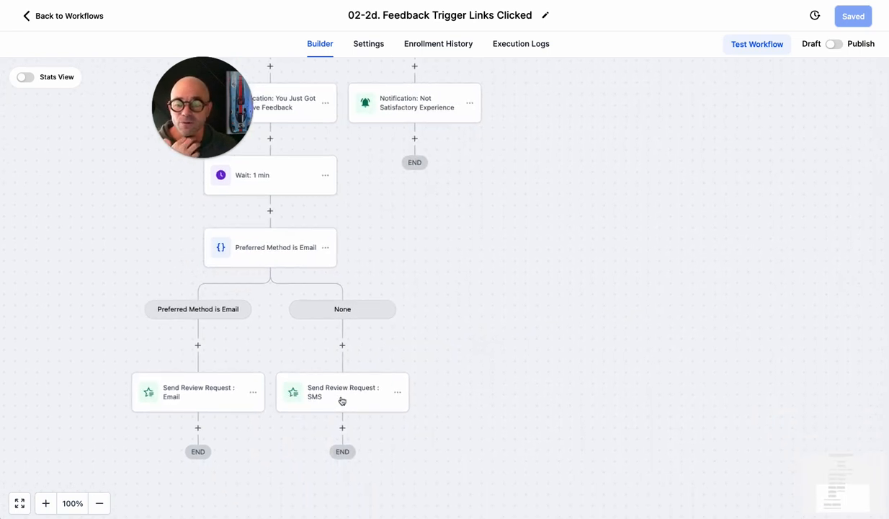
pyautogui.click(341, 401)
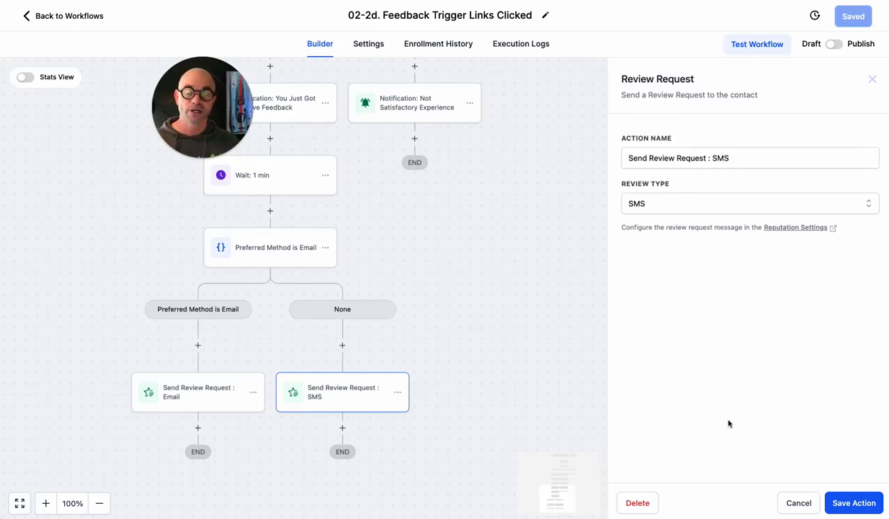
pyautogui.click(800, 503)
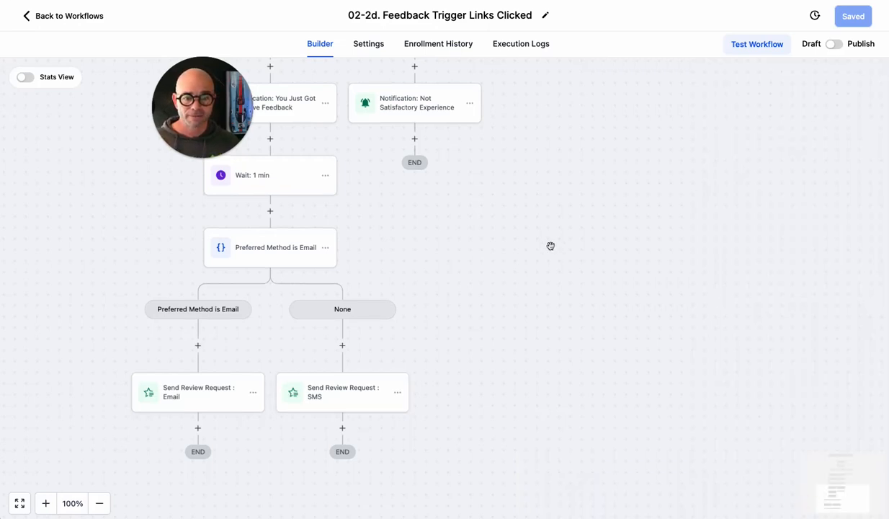
# Return to the workflow list of the 02-2. Feedback & Reviews | Number of Appts folder and look over its workflows.
pyautogui.scroll(5, 550, 245)
pyautogui.scroll(3, 551, 246)
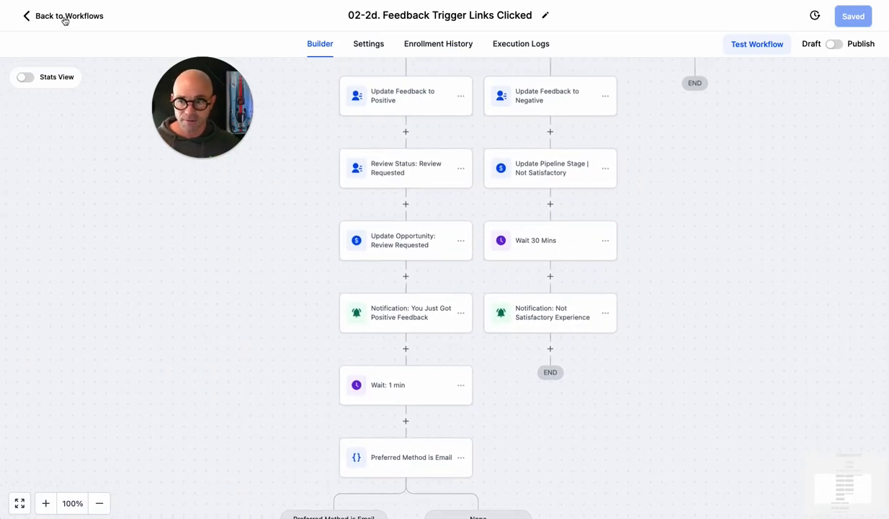
pyautogui.click(65, 16)
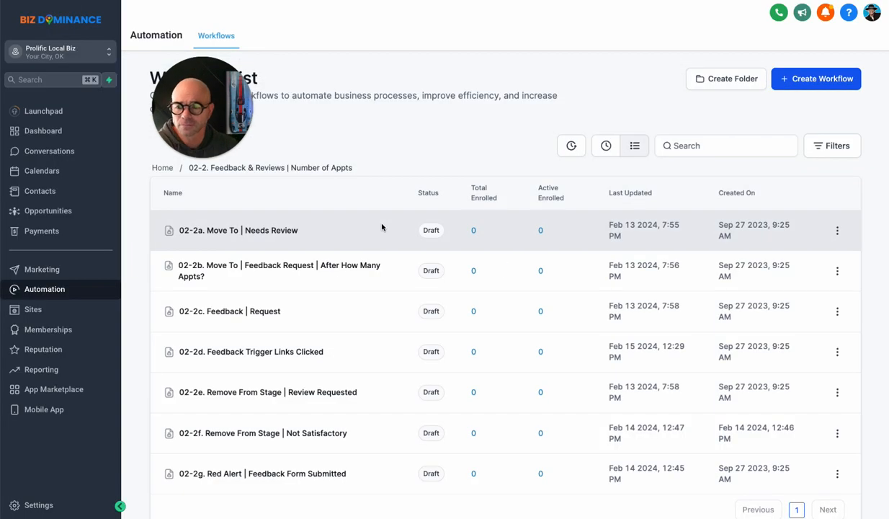
pyautogui.scroll(-1, 295, 403)
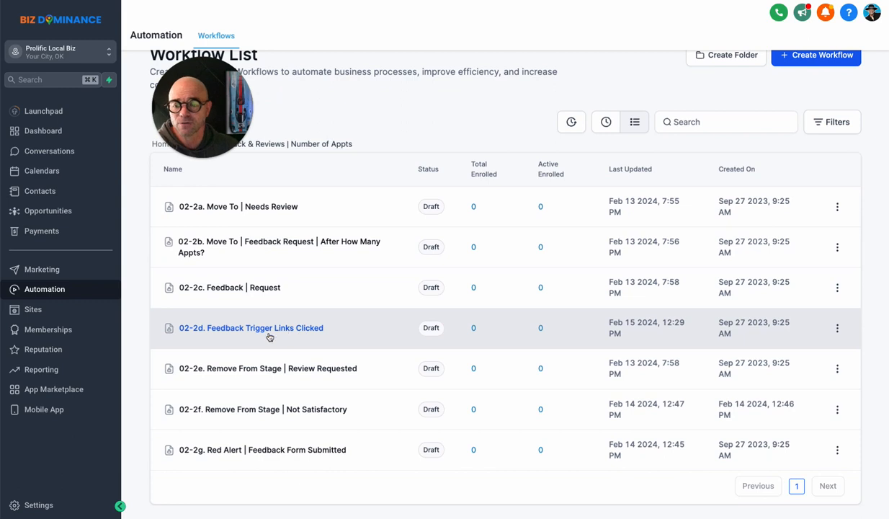
# View the trigger and removal action of the 02-2e. Remove From Stage | Review Requested workflow, and leave it unchanged.
pyautogui.click(307, 371)
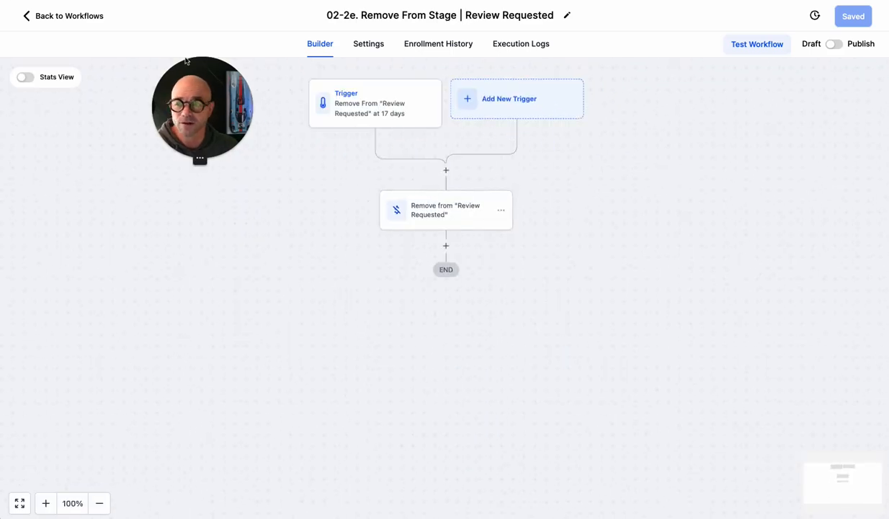
pyautogui.click(95, 18)
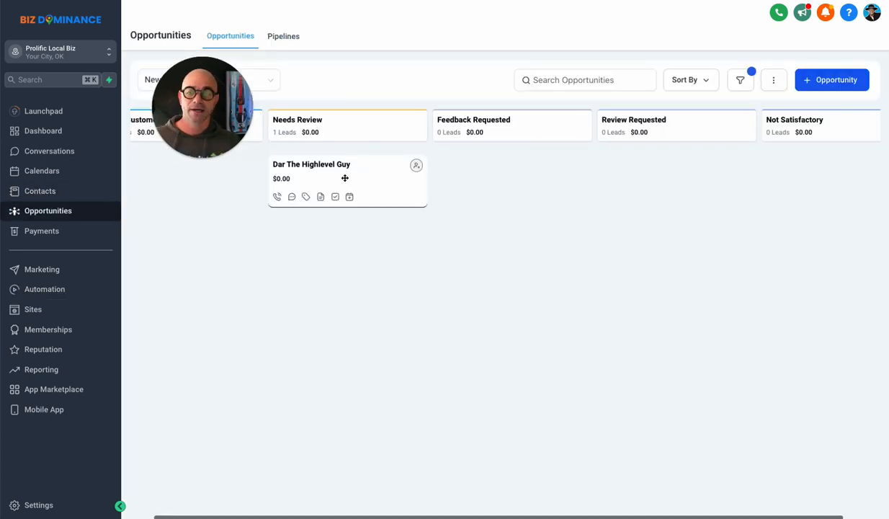
# Move the sample opportunity from the Needs Review stage to Feedback Requested, and on to Review Requested.
pyautogui.moveTo(345, 176); pyautogui.dragTo(492, 171)
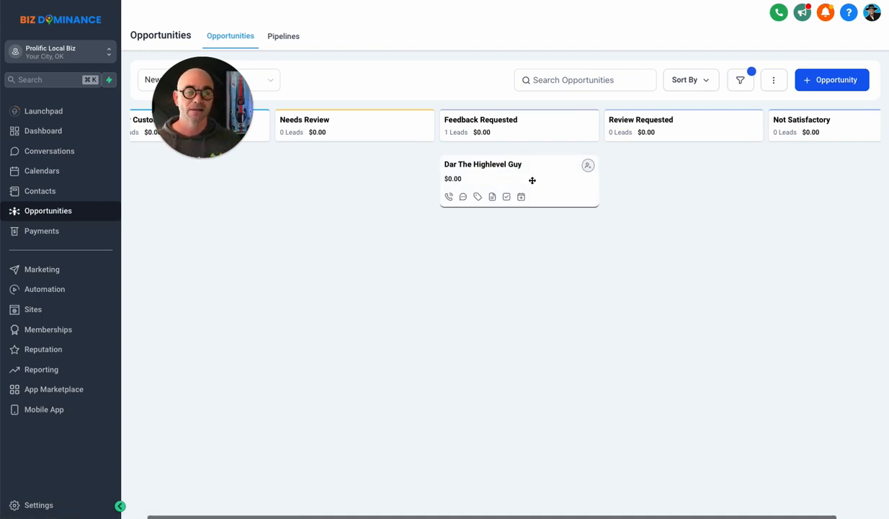
pyautogui.moveTo(533, 181); pyautogui.dragTo(679, 170)
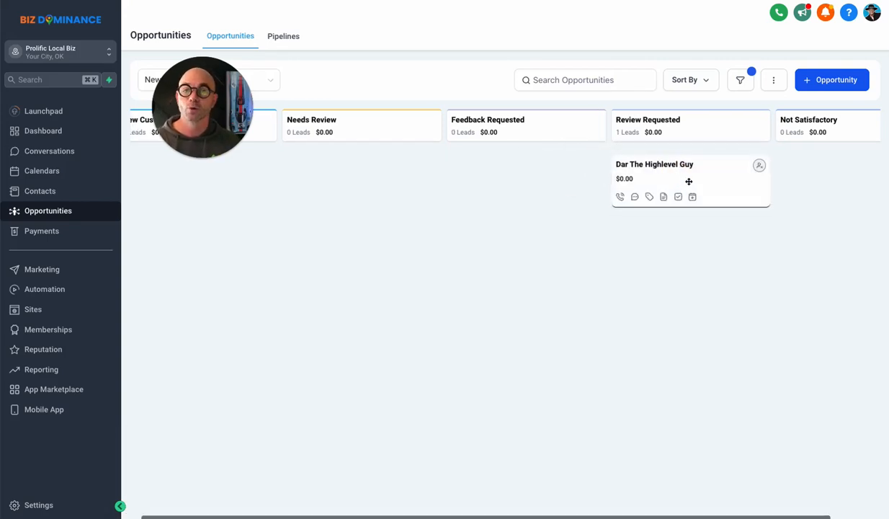
pyautogui.hscroll(2, 689, 183)
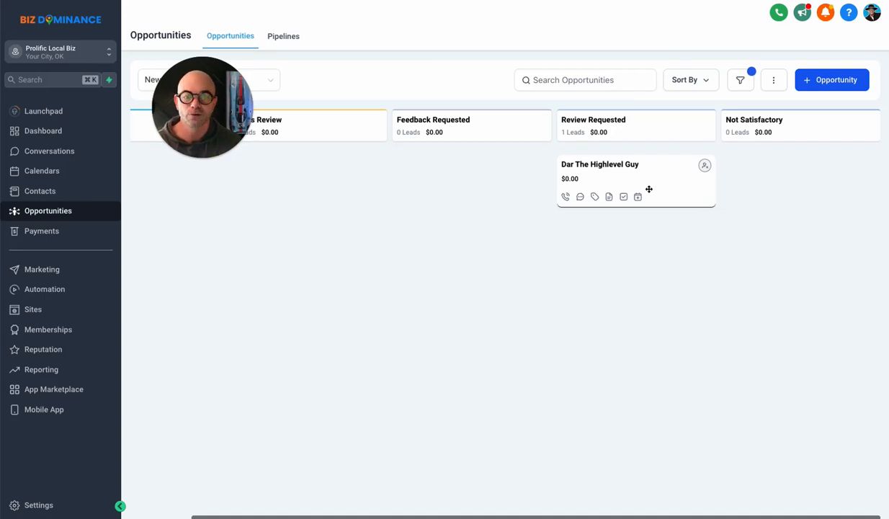
pyautogui.moveTo(637, 178)
pyautogui.mouseDown()
pyautogui.moveTo(809, 177)
pyautogui.moveTo(629, 201)
pyautogui.moveTo(628, 192)
pyautogui.mouseUp()
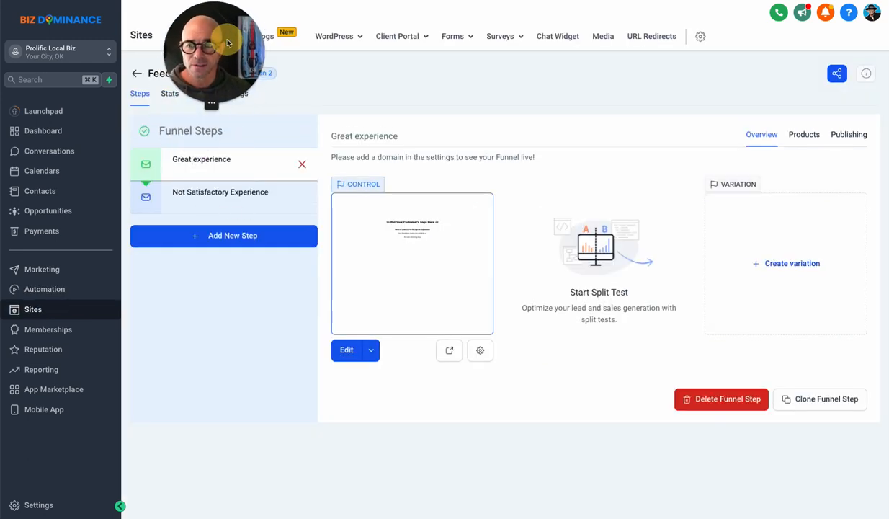
# Preview the Not Satisfactory Experience funnel page, examine its logo placeholder and "Please tell us where we missed the mark" field, and close the preview.
pyautogui.click(232, 193)
pyautogui.click(450, 350)
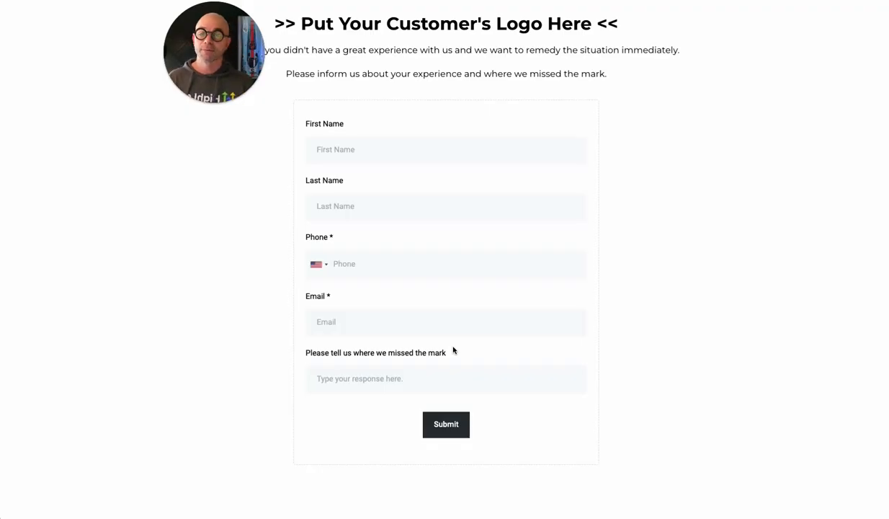
pyautogui.moveTo(391, 19); pyautogui.dragTo(516, 21)
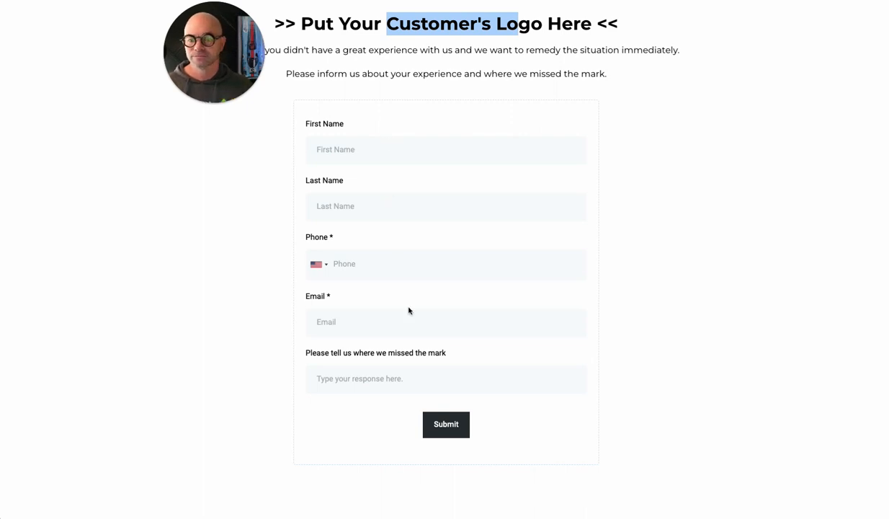
pyautogui.scroll(-1, 409, 308)
pyautogui.click(387, 363)
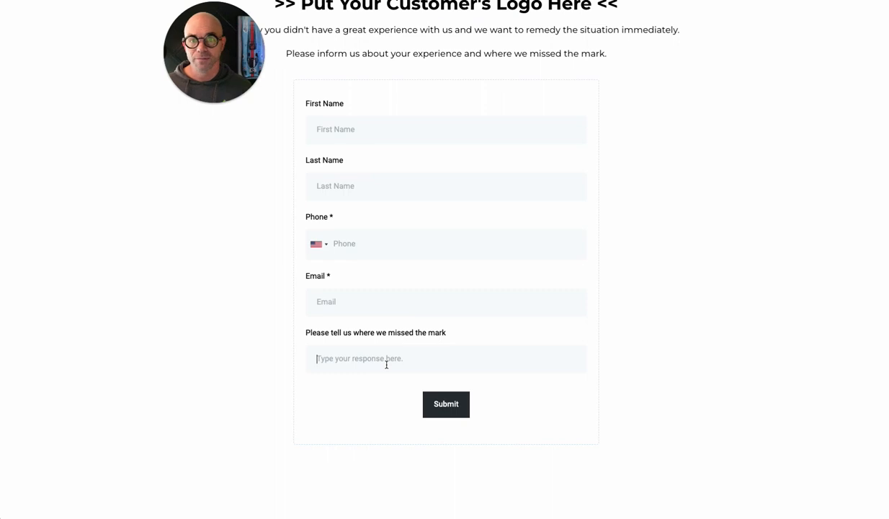
pyautogui.scroll(1, 472, 236)
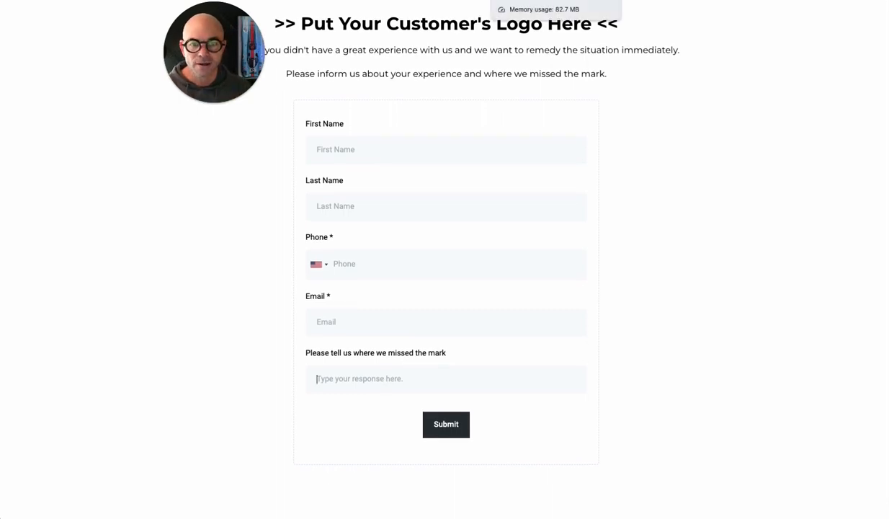
pyautogui.hotkey('ctrl', 'w')
# Open the 02-2g. Red Alert | Feedback Form Submitted workflow and inspect the form filter of its form-submitted trigger.
pyautogui.hotkey('ctrl', 'Tab')
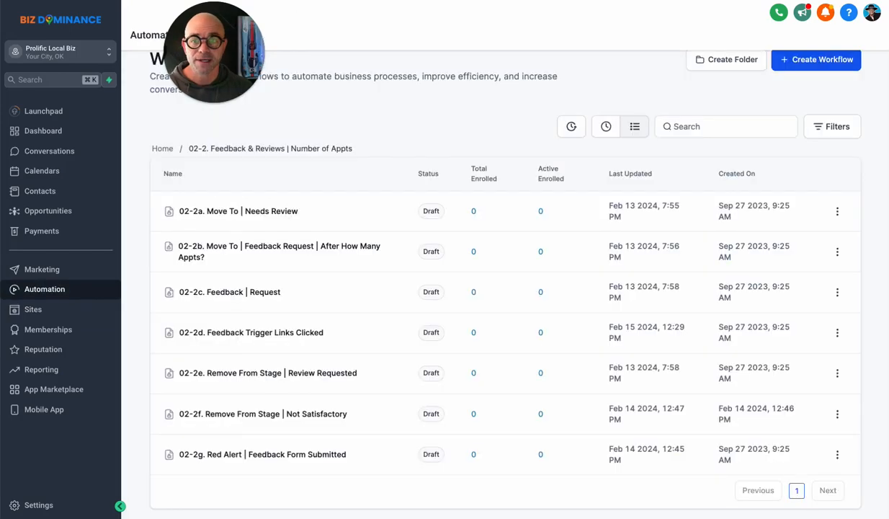
pyautogui.scroll(-1, 369, 365)
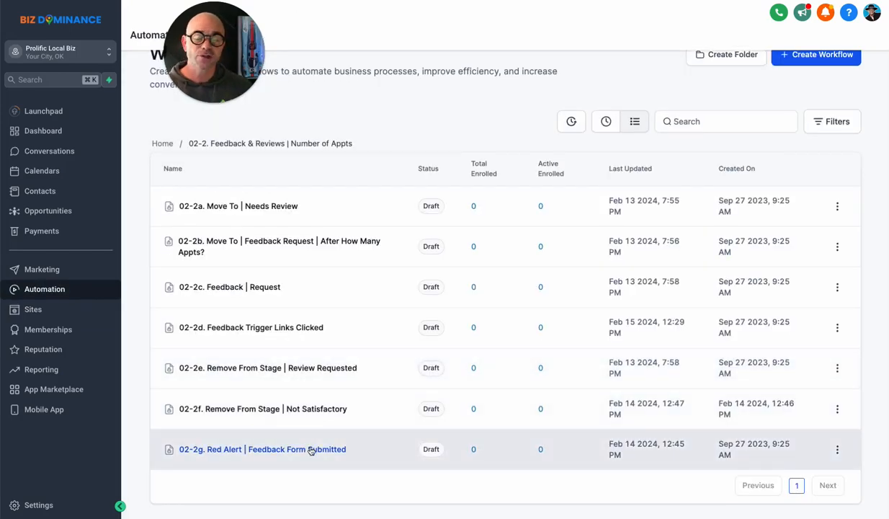
pyautogui.click(306, 449)
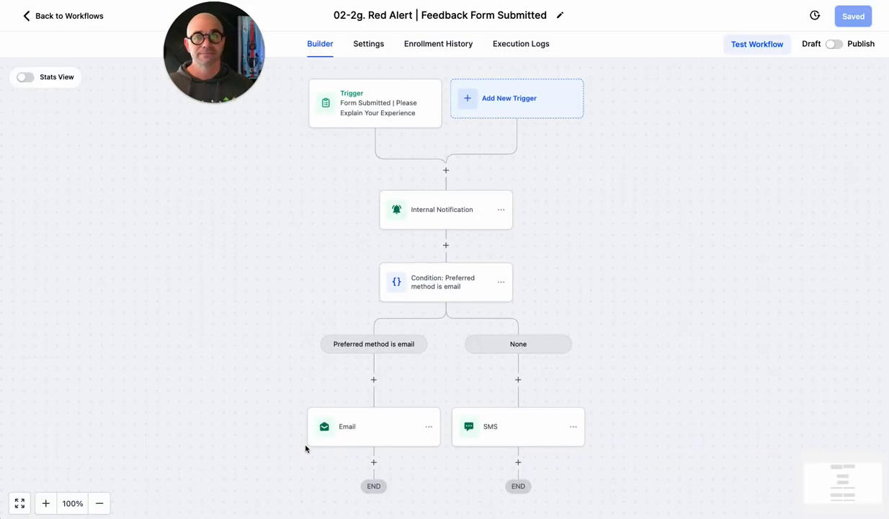
pyautogui.click(384, 112)
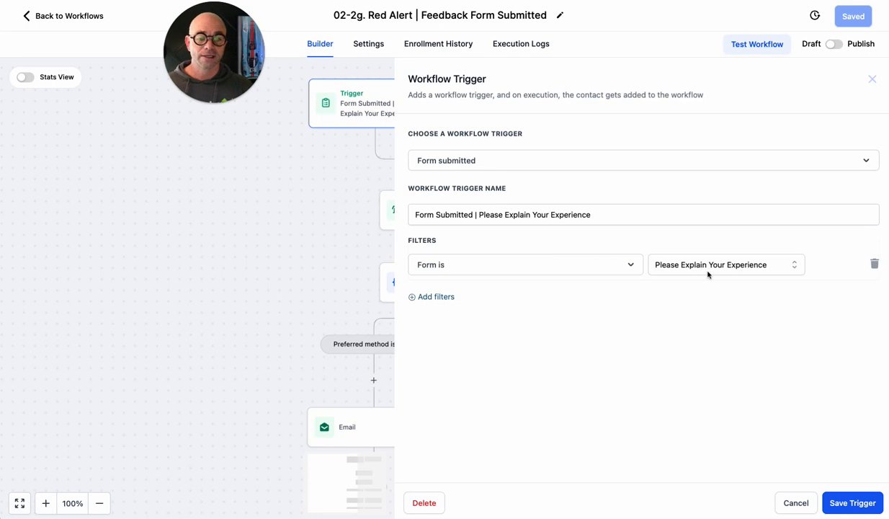
pyautogui.hscroll(2, 288, 290)
pyautogui.hscroll(3, 287, 290)
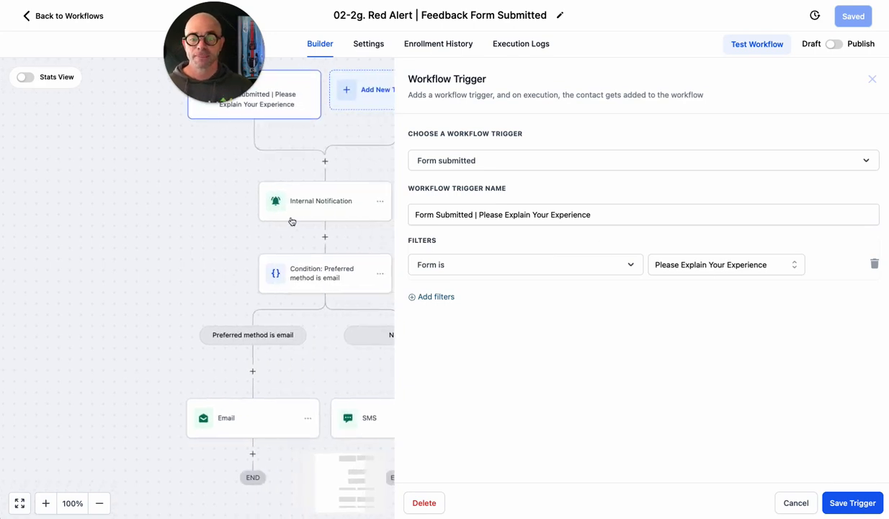
# Read the Internal Notification action's email message, including its contact details, customer comment field and closing line about the stored form copy.
pyautogui.click(323, 204)
pyautogui.scroll(-5, 732, 318)
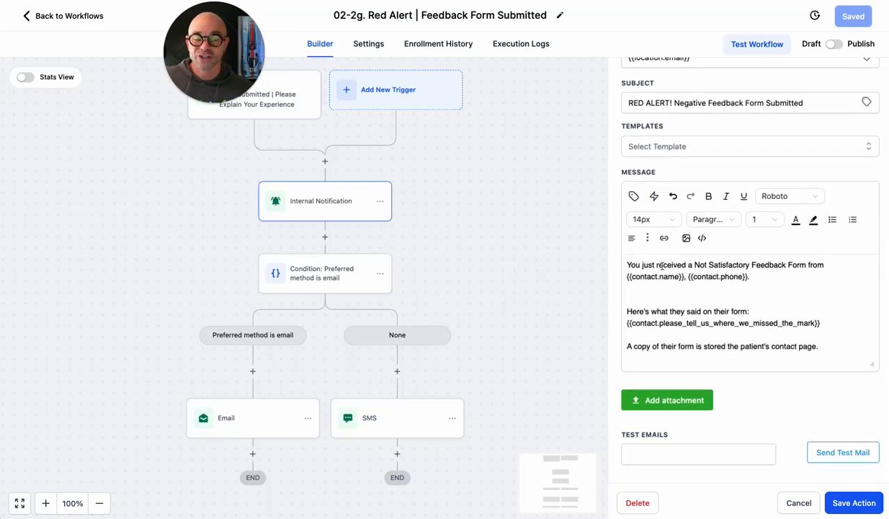
pyautogui.moveTo(694, 265); pyautogui.dragTo(740, 284)
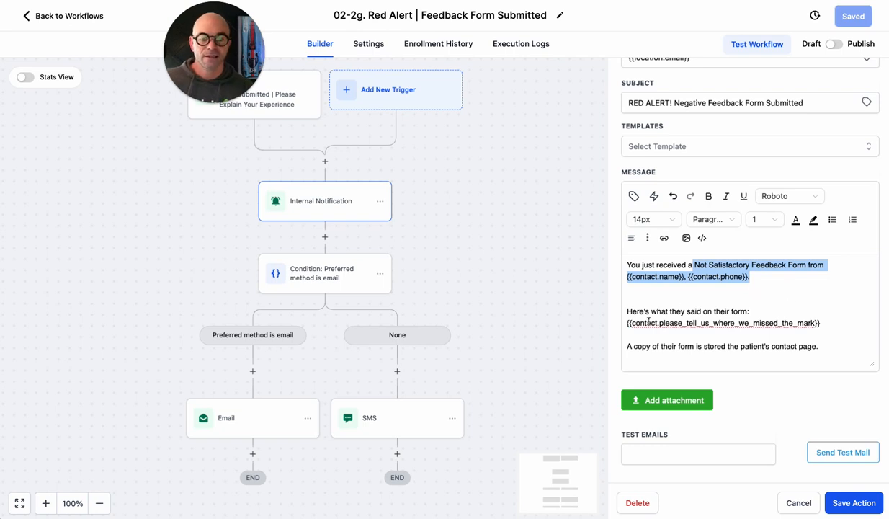
pyautogui.moveTo(649, 321); pyautogui.dragTo(794, 322)
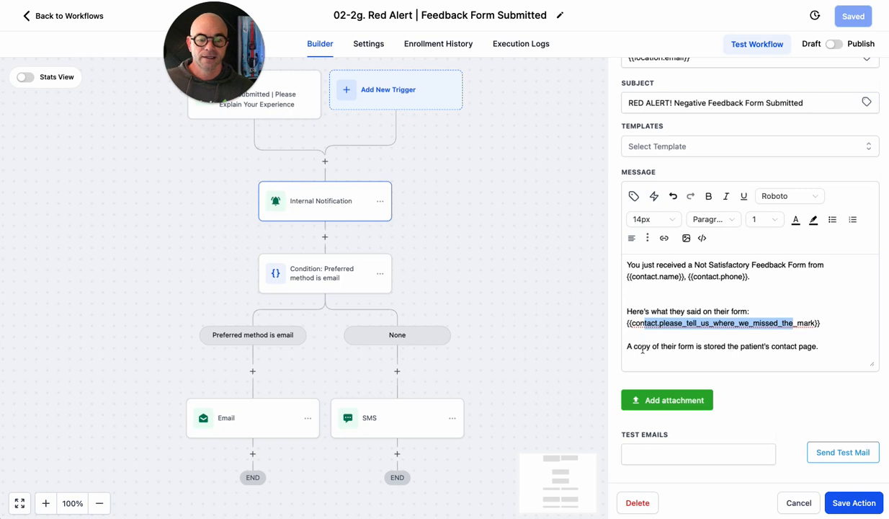
pyautogui.moveTo(634, 347); pyautogui.dragTo(786, 347)
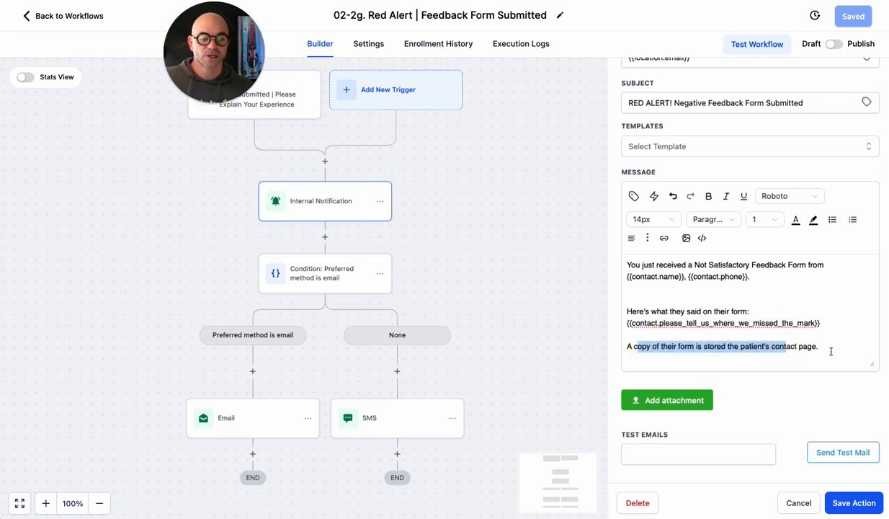
pyautogui.click(833, 349)
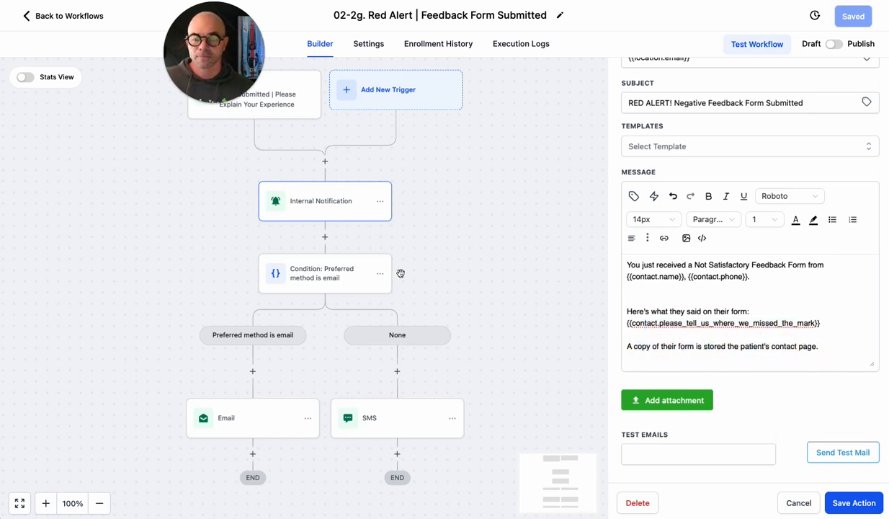
# Inspect the preferred-method condition and read the None branch's SMS thank-you message, closing it without changes.
pyautogui.click(323, 282)
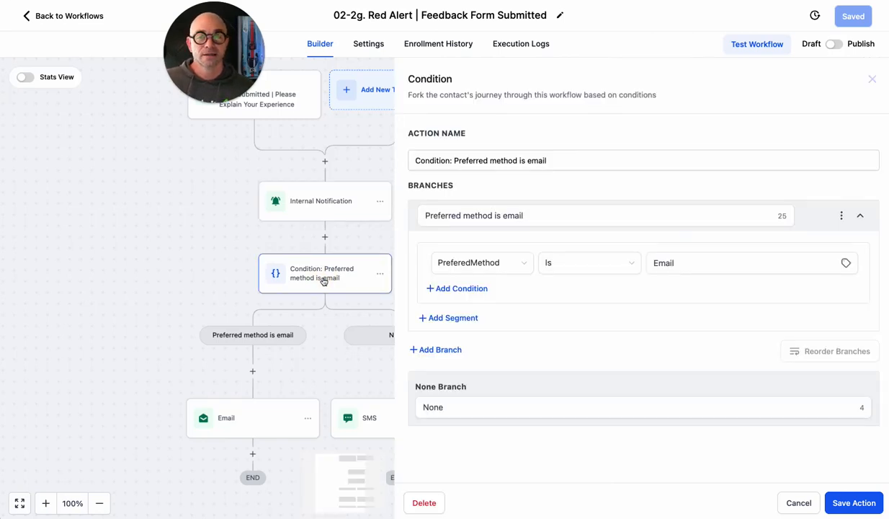
pyautogui.scroll(-3, 323, 282)
pyautogui.hscroll(2, 324, 282)
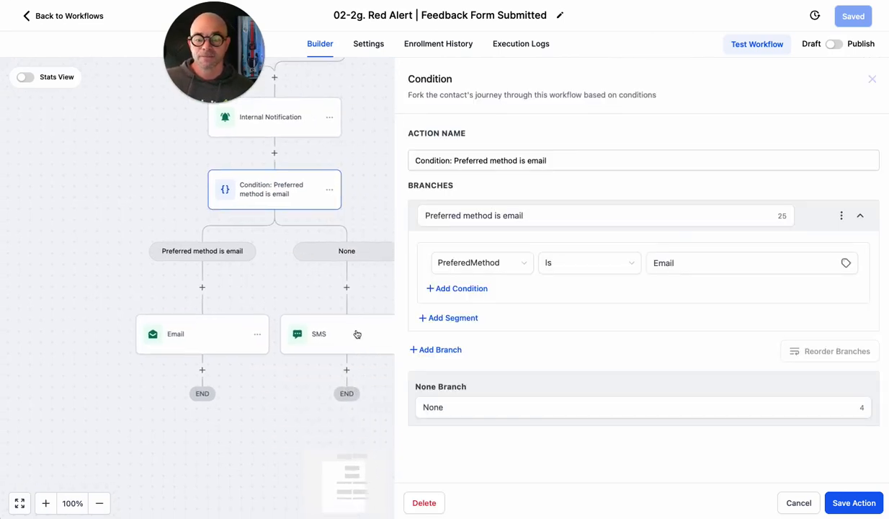
pyautogui.click(357, 334)
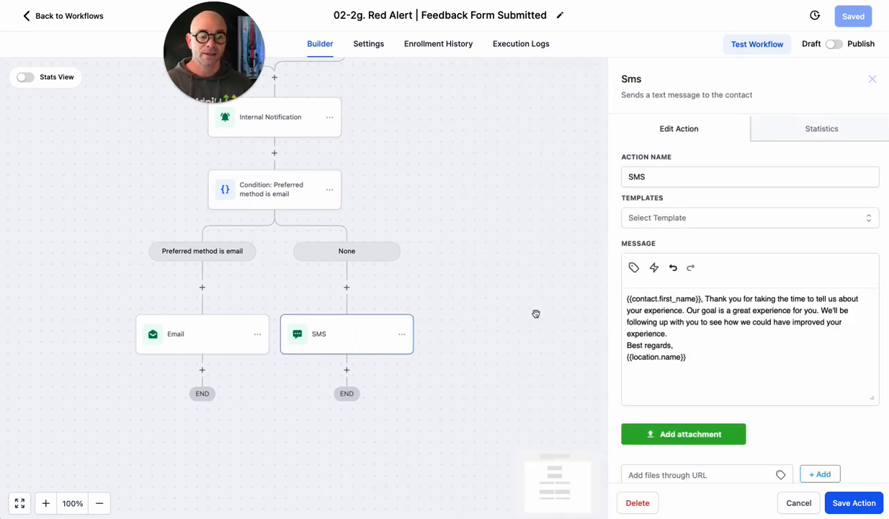
pyautogui.moveTo(708, 297); pyautogui.dragTo(763, 348)
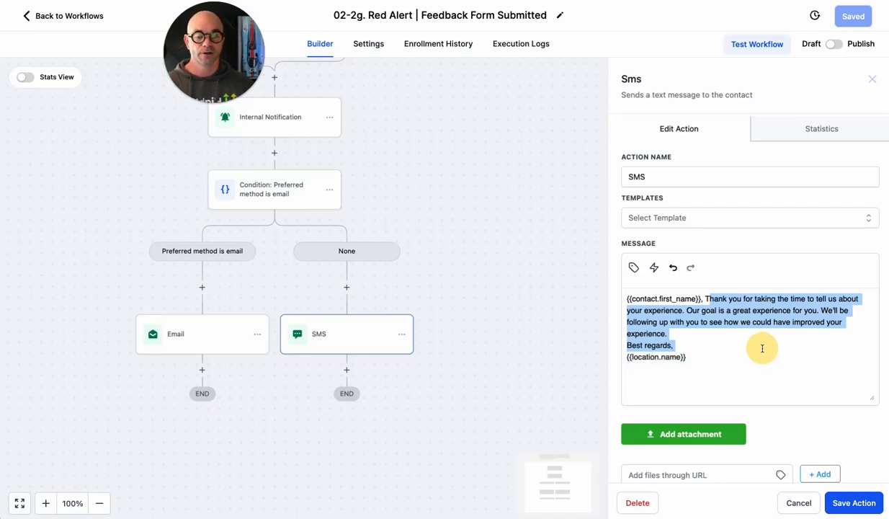
pyautogui.click(798, 502)
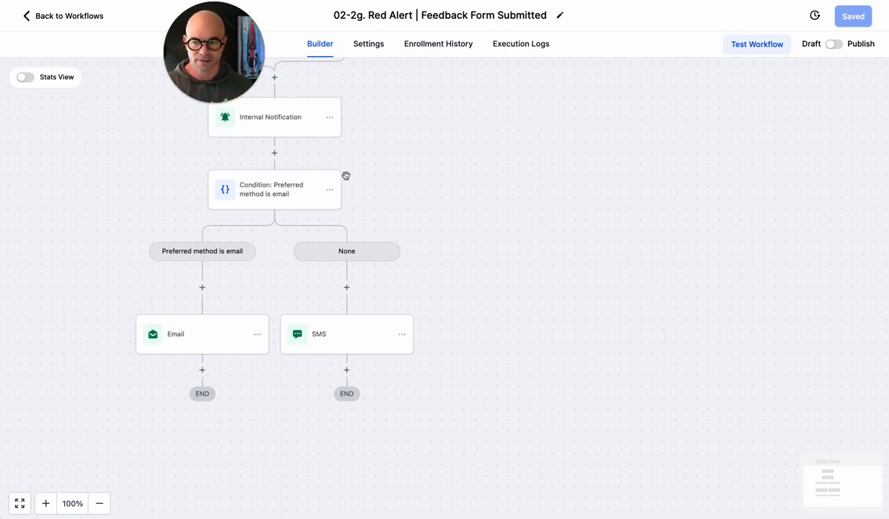
# Leave the Red Alert workflow and preview the Great experience funnel page, examining its customer logo placeholder.
pyautogui.moveTo(206, 93)
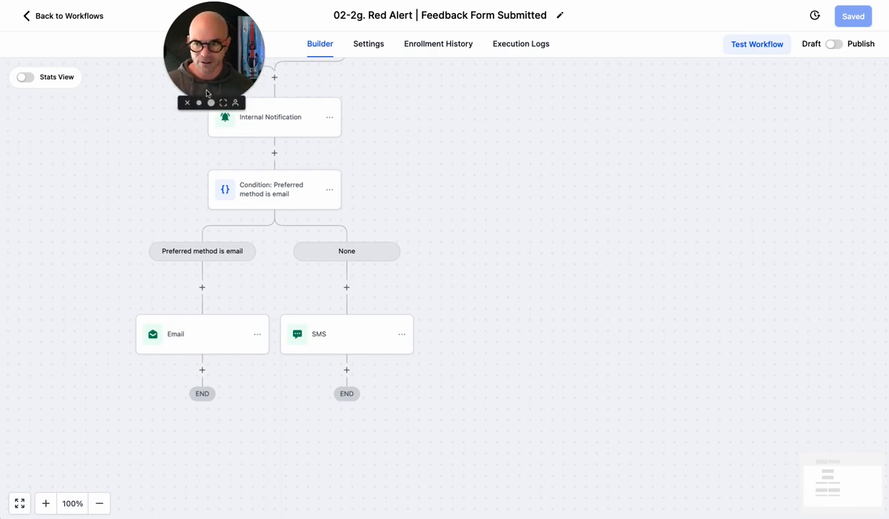
pyautogui.click(65, 15)
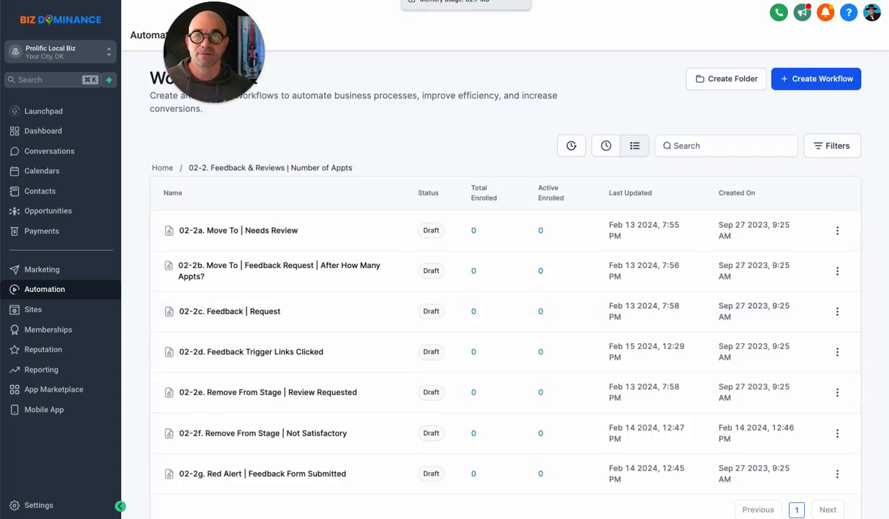
pyautogui.click(466, 0)
pyautogui.click(232, 164)
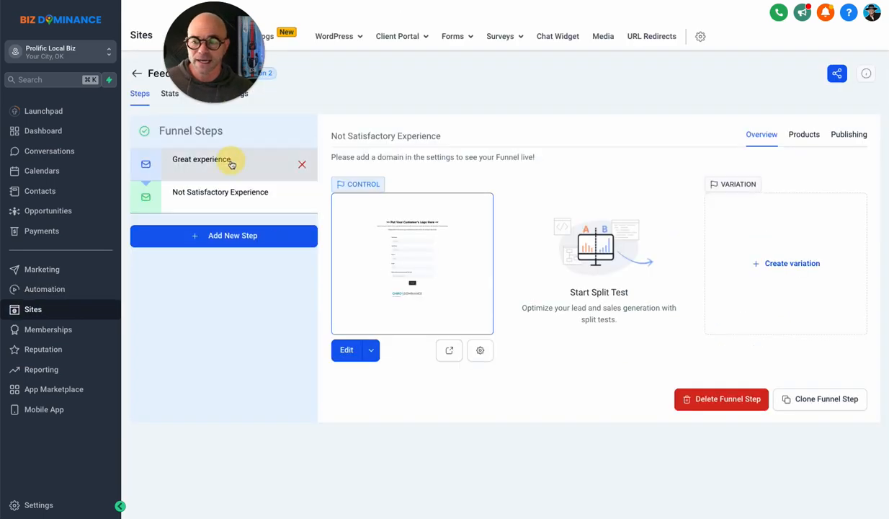
pyautogui.click(450, 349)
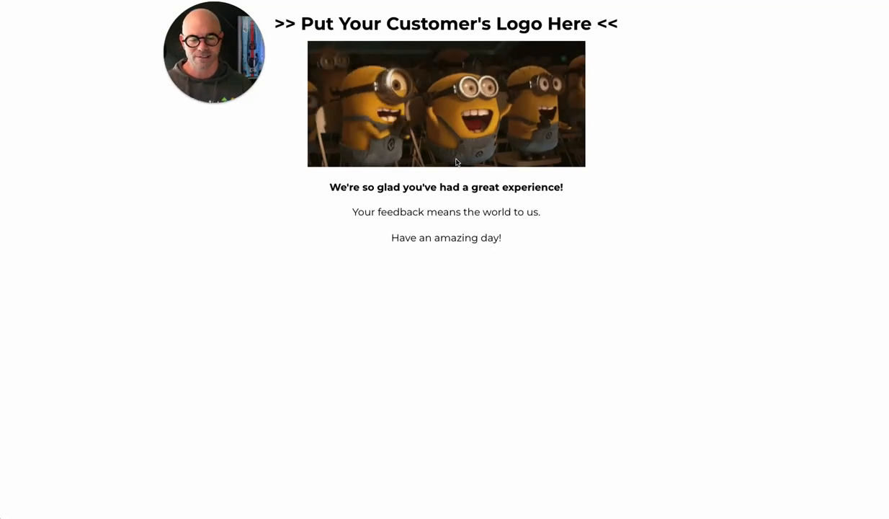
pyautogui.moveTo(350, 23); pyautogui.dragTo(441, 24)
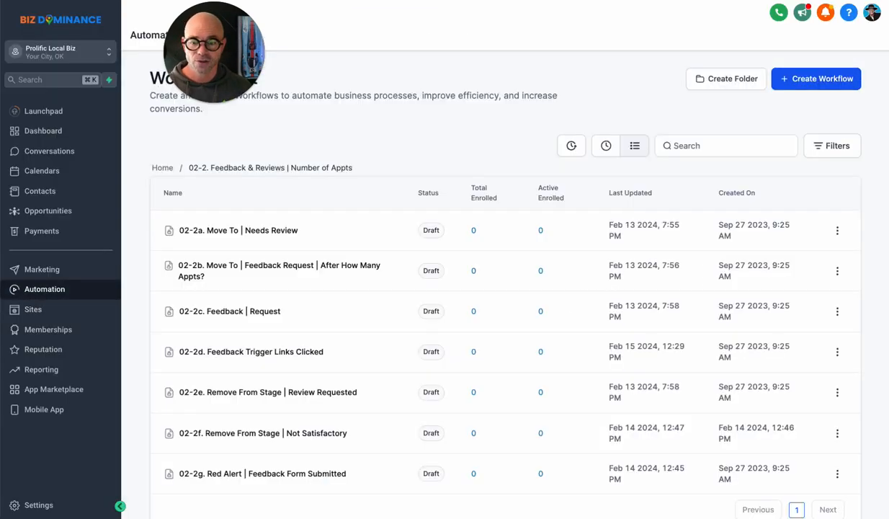
# Reopen the 02-2d. Feedback Trigger Links Clicked workflow from the workflow list and look down through its actions.
pyautogui.scroll(-1, 289, 439)
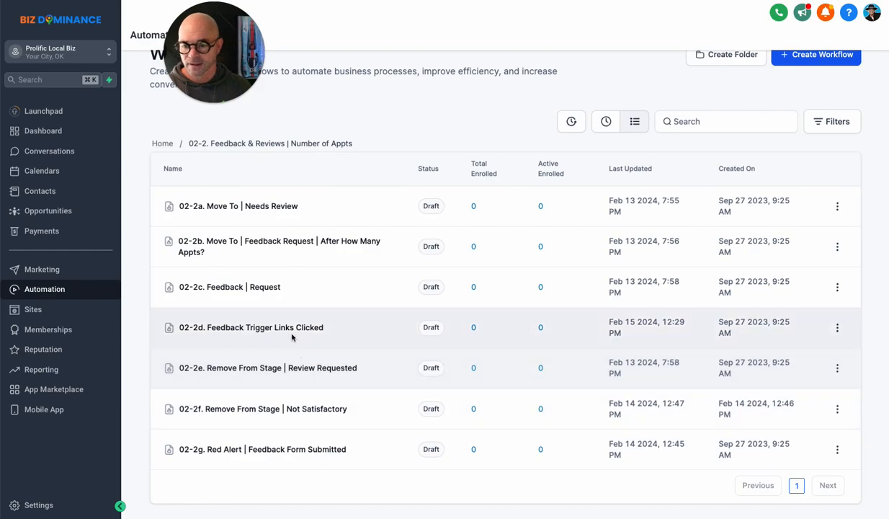
pyautogui.click(287, 327)
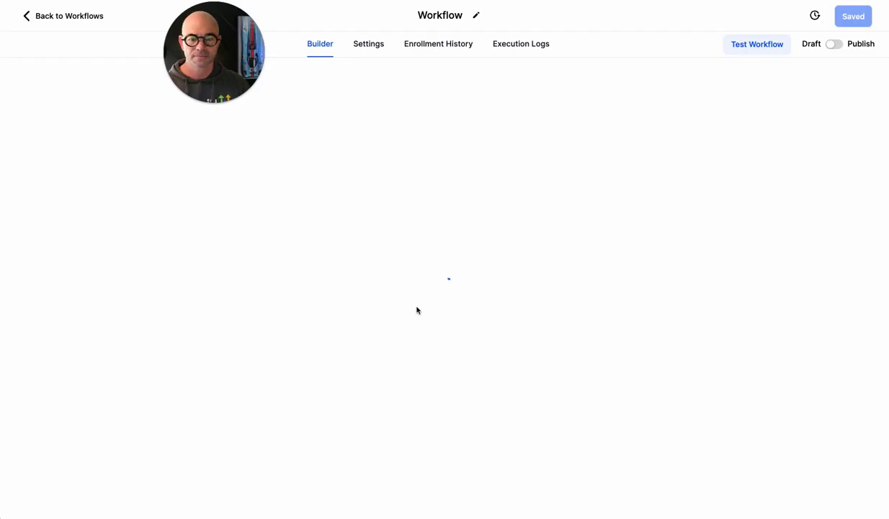
pyautogui.scroll(-4, 417, 307)
pyautogui.scroll(-3, 417, 311)
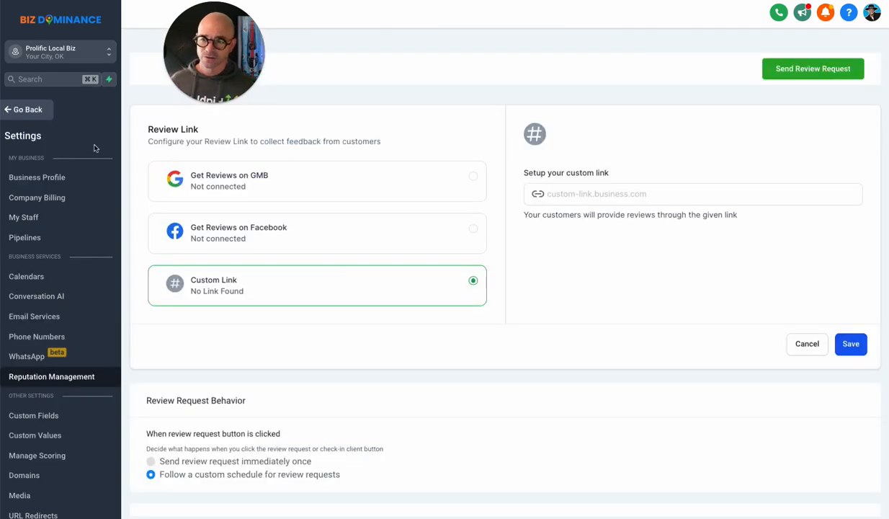
# Return to the main menu and reopen the Reputation Management page in the account settings.
pyautogui.click(21, 110)
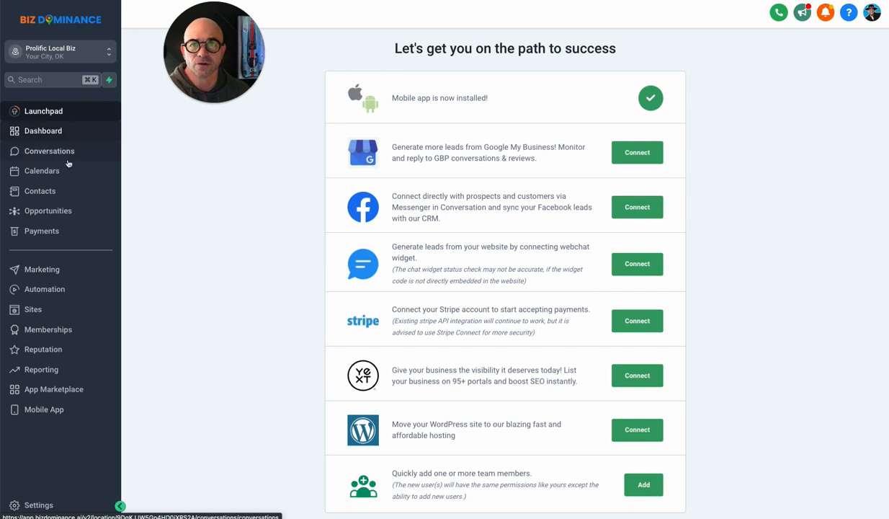
pyautogui.click(39, 504)
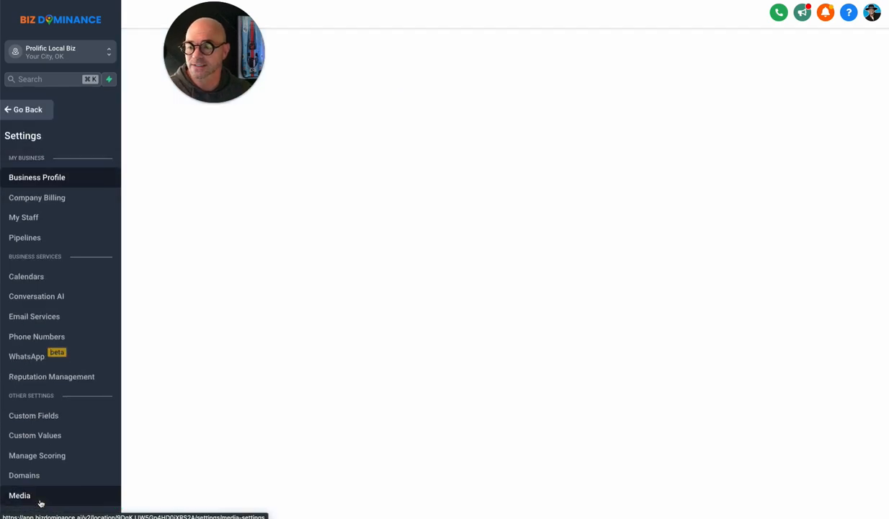
pyautogui.click(44, 377)
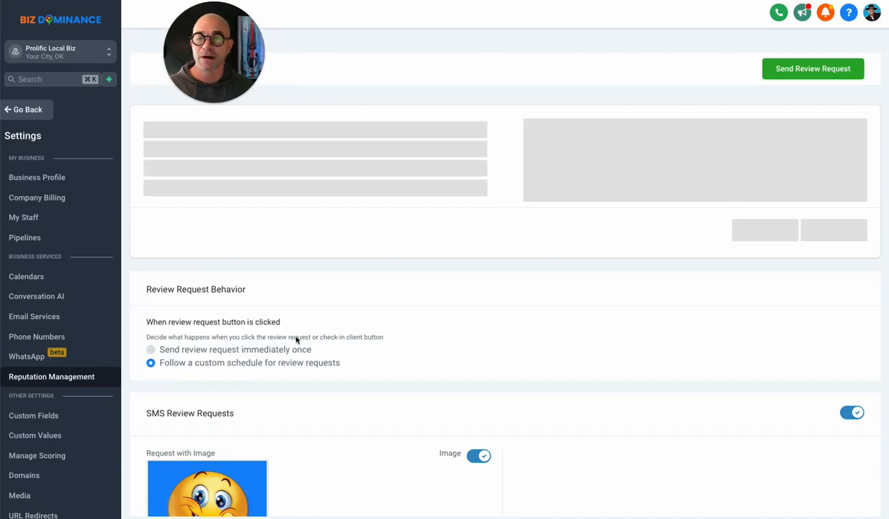
# Examine the SMS Review Requests image and read the message text, highlighting it from "Thanks for sharing" through the location name.
pyautogui.scroll(-5, 422, 245)
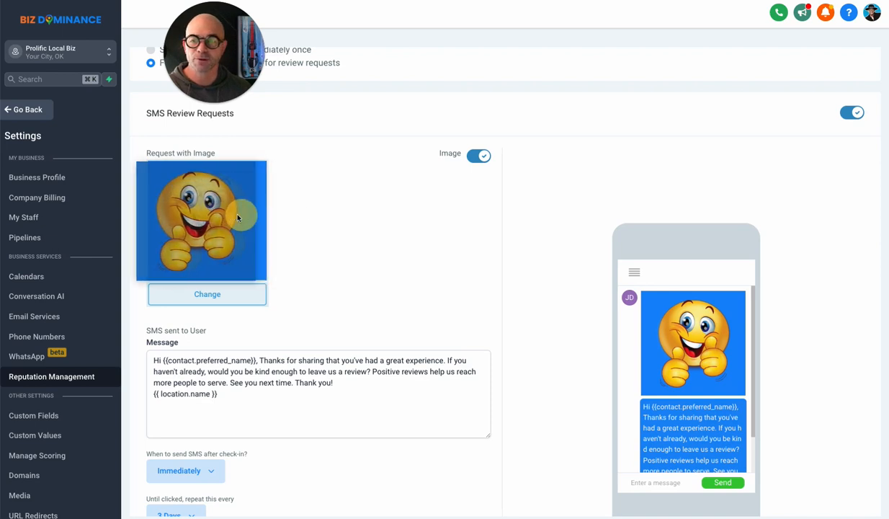
pyautogui.scroll(-1, 301, 247)
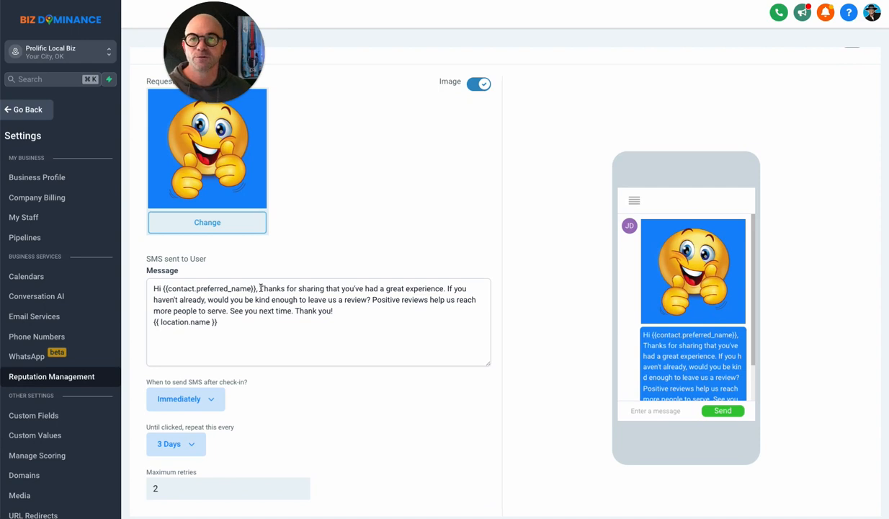
pyautogui.moveTo(261, 288); pyautogui.dragTo(323, 320)
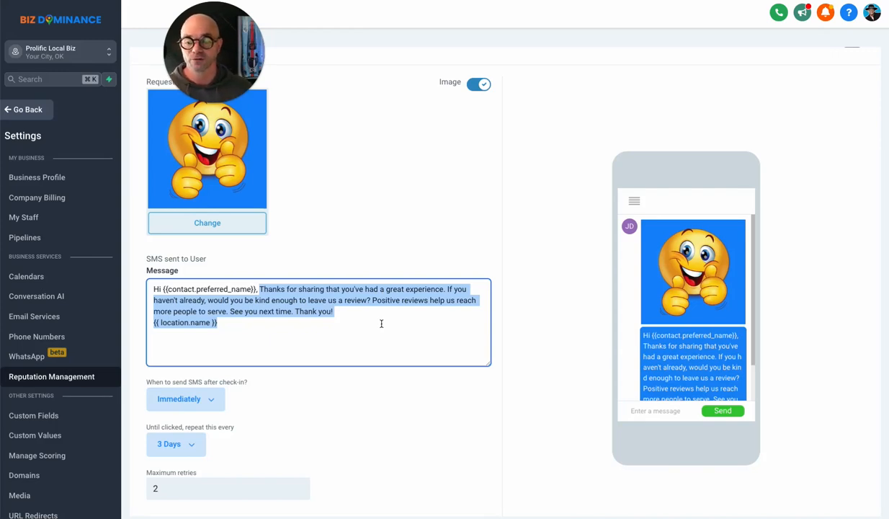
# Inspect the available delays for sending the review SMS after check-in, closing the choices without changing the setting.
pyautogui.scroll(-2, 381, 323)
pyautogui.scroll(-2, 303, 361)
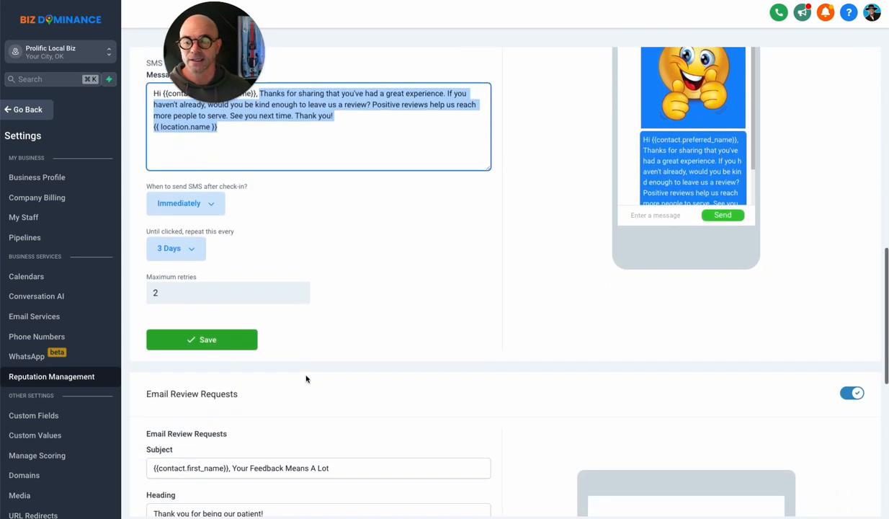
pyautogui.click(201, 206)
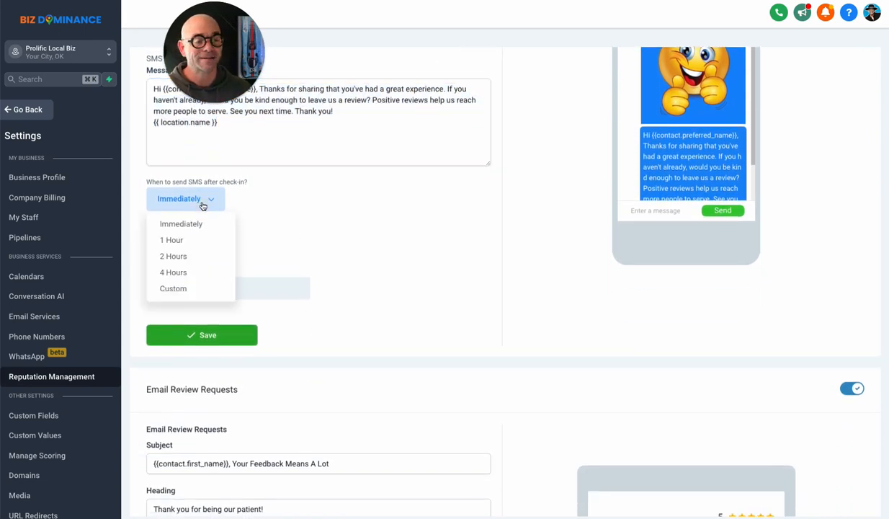
pyautogui.click(203, 205)
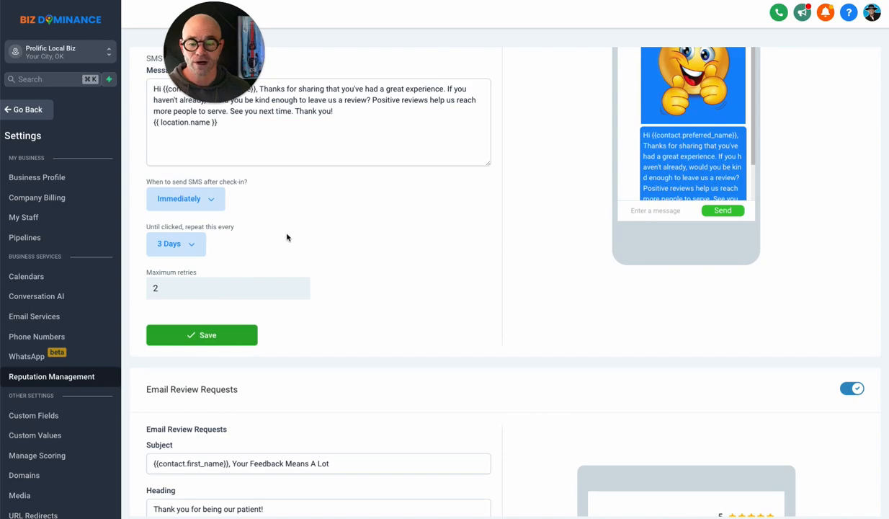
# Look over the SMS repeat and retry settings and the sections below, ending back at the Review Link and Review Request Behavior sections.
pyautogui.scroll(-2, 287, 237)
pyautogui.scroll(5, 287, 237)
pyautogui.scroll(-2, 287, 237)
pyautogui.scroll(1, 287, 237)
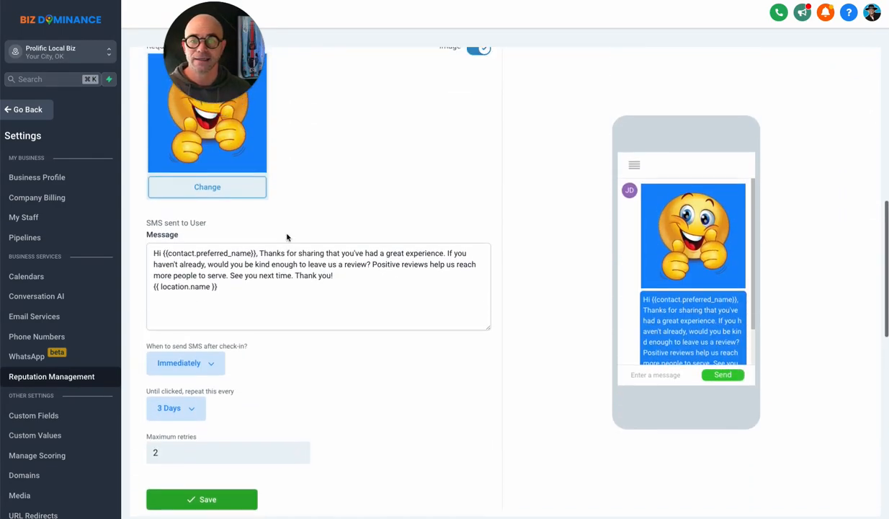
pyautogui.scroll(-5, 287, 237)
pyautogui.scroll(-2, 288, 235)
pyautogui.scroll(10, 289, 234)
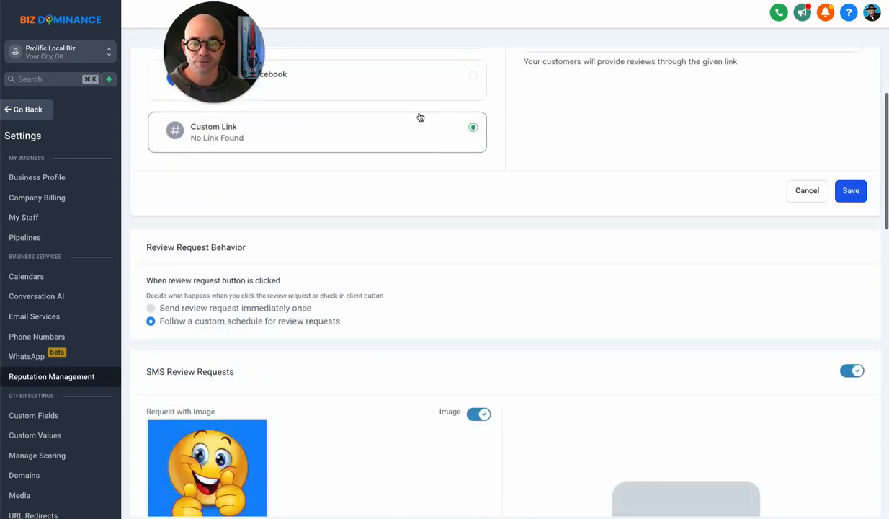